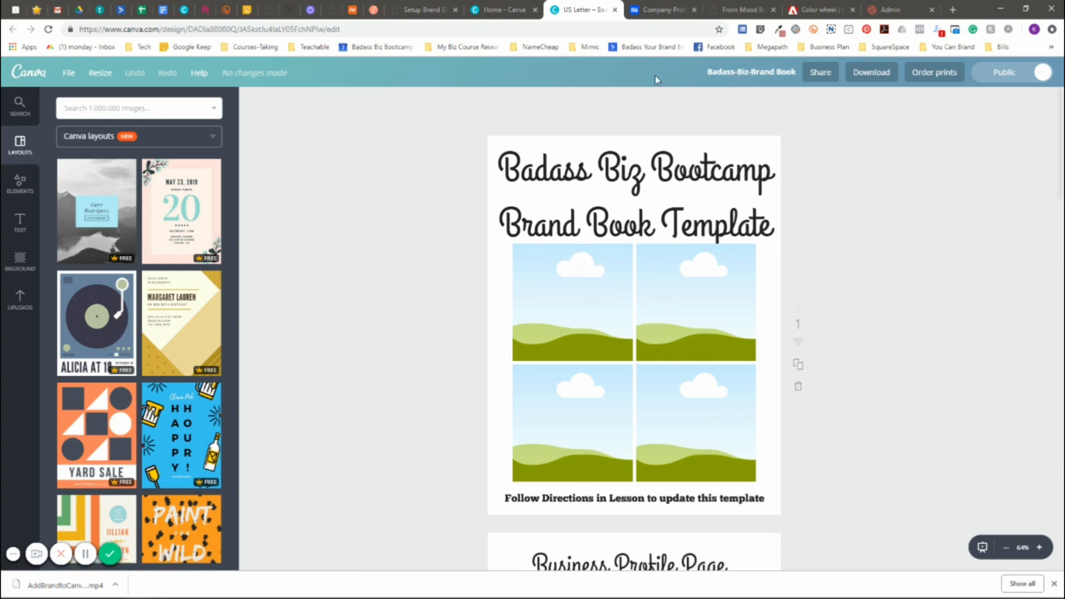
# Select the cover page's four-cell image grid and browse the available grid layouts in the elements library
pyautogui.click(823, 78)
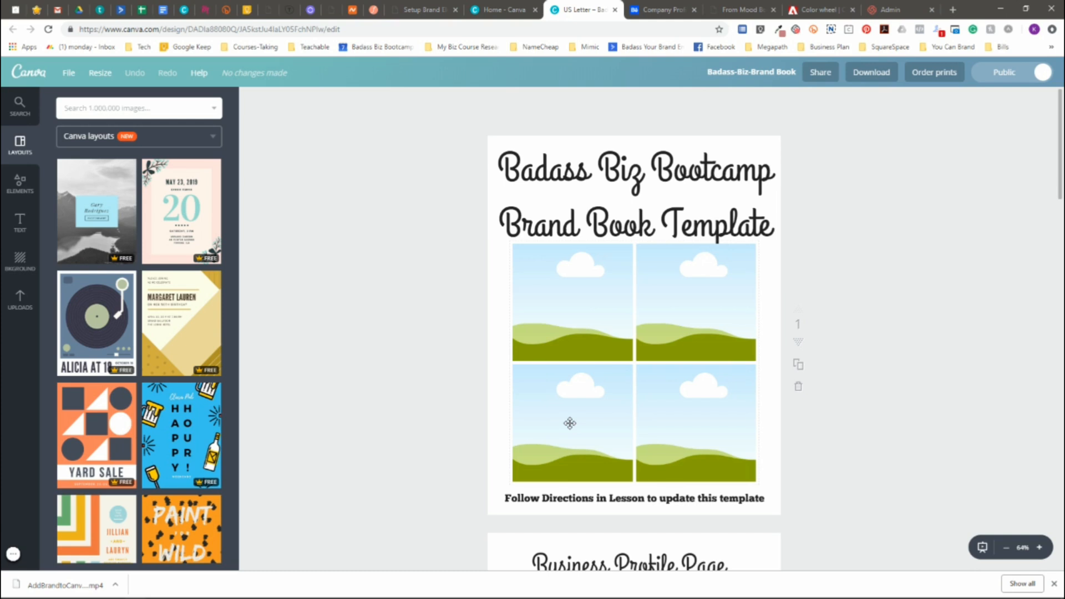
pyautogui.click(542, 305)
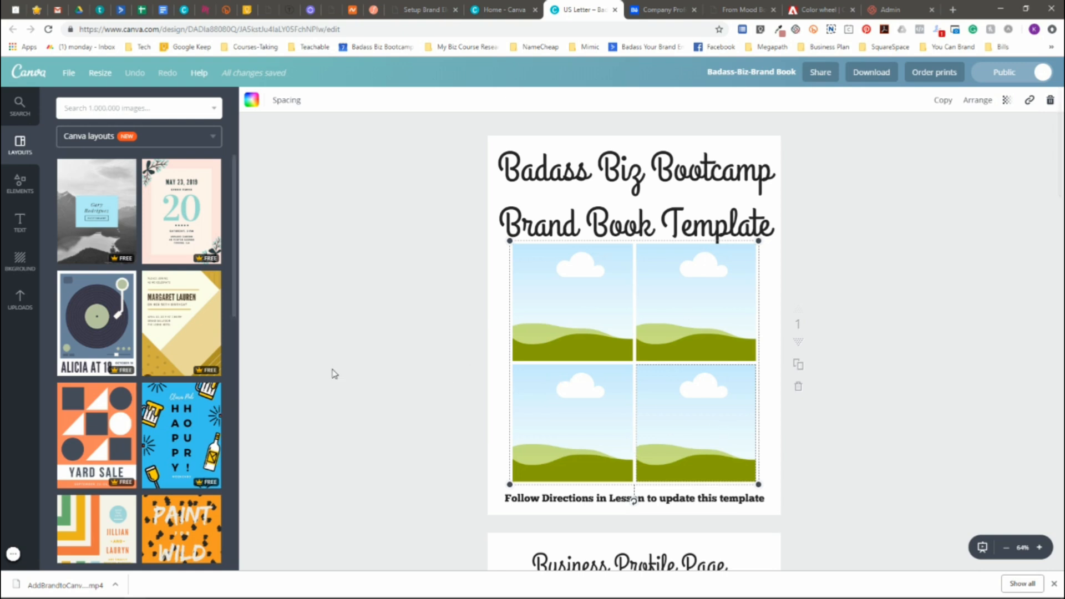
pyautogui.click(22, 191)
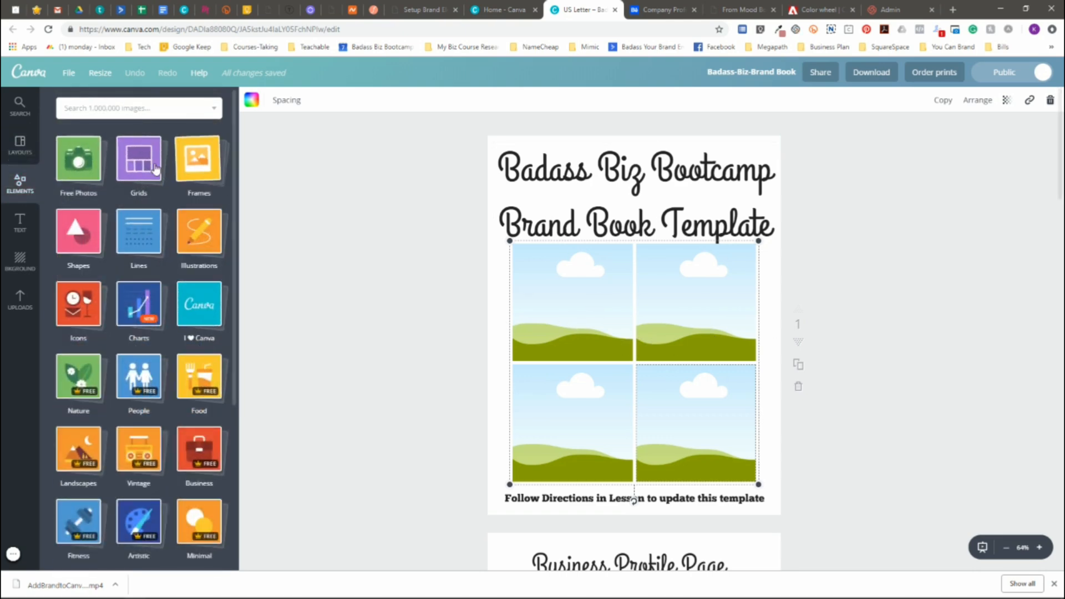
pyautogui.click(142, 169)
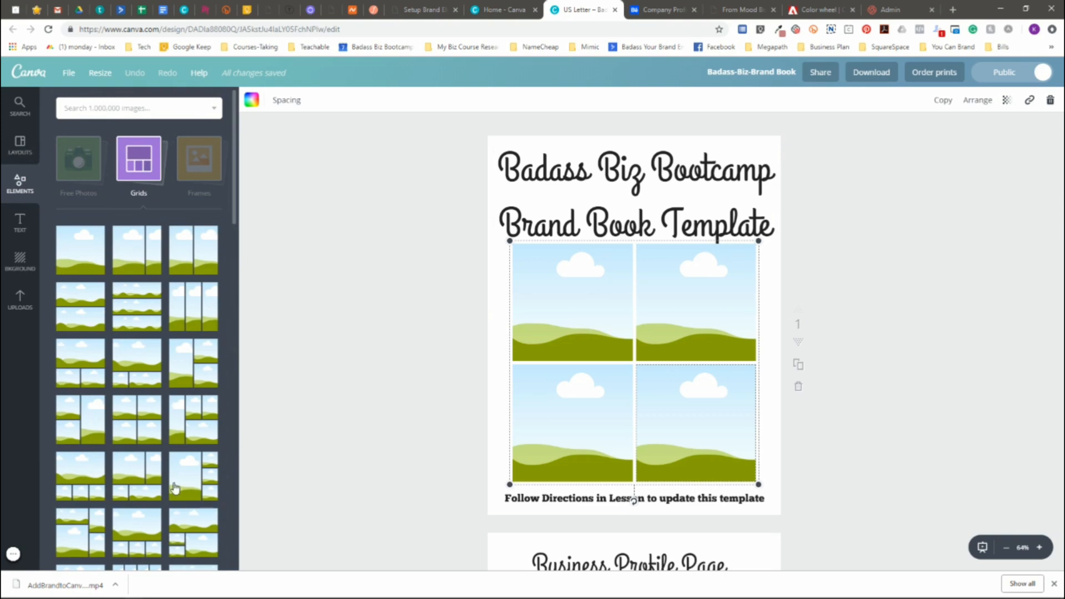
pyautogui.scroll(-3, 133, 471)
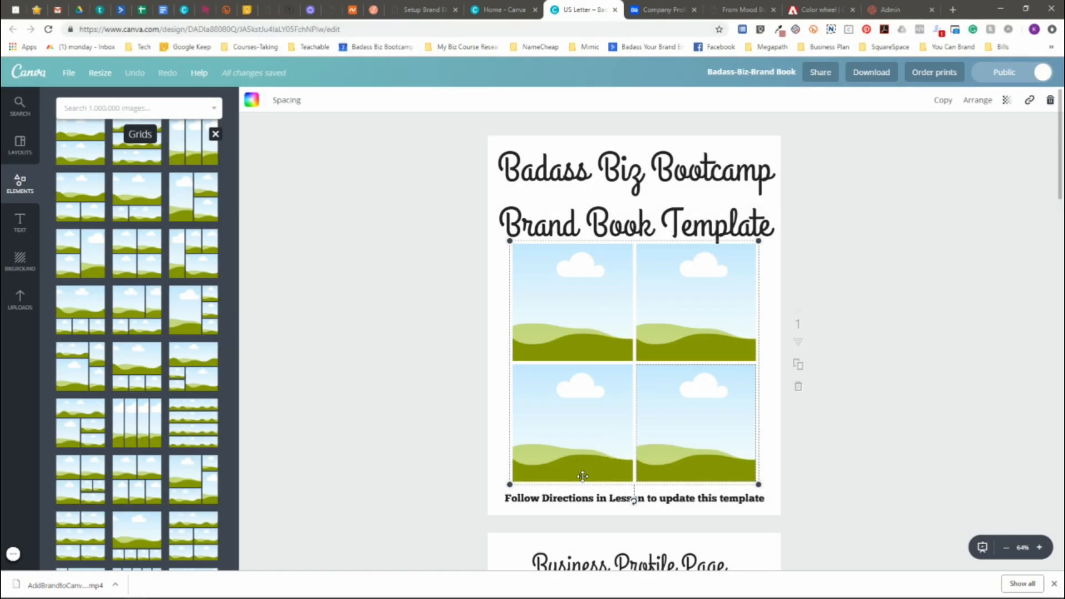
pyautogui.scroll(-8, 584, 481)
pyautogui.scroll(-2, 582, 478)
pyautogui.scroll(10, 582, 477)
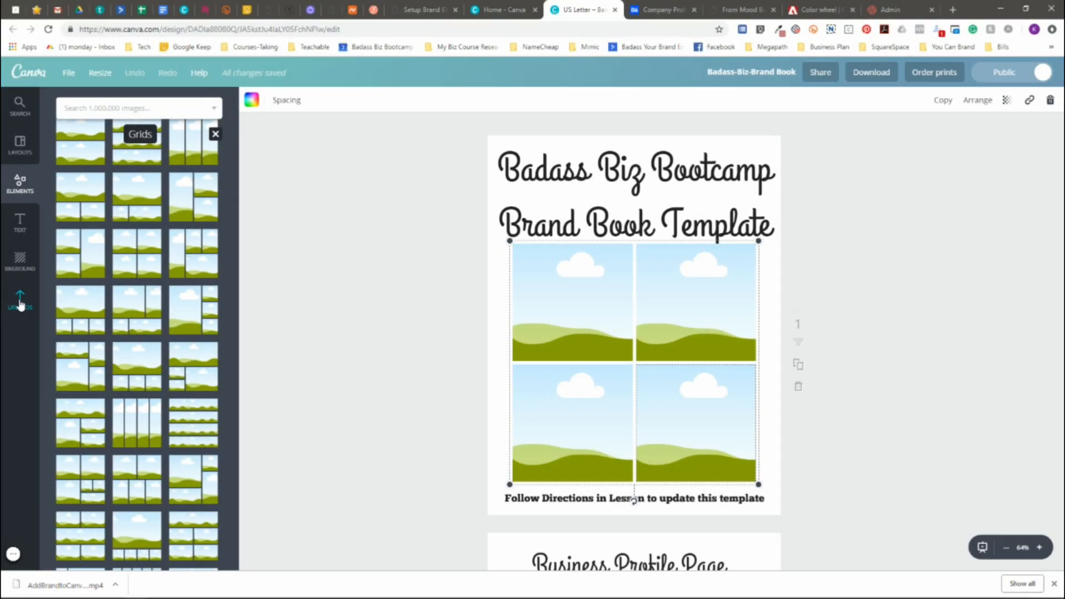
# Fill three cells of the cover grid with uploaded images: the woman-with-logo photo, the plaid shirt outfit and the laptop photo
pyautogui.click(21, 305)
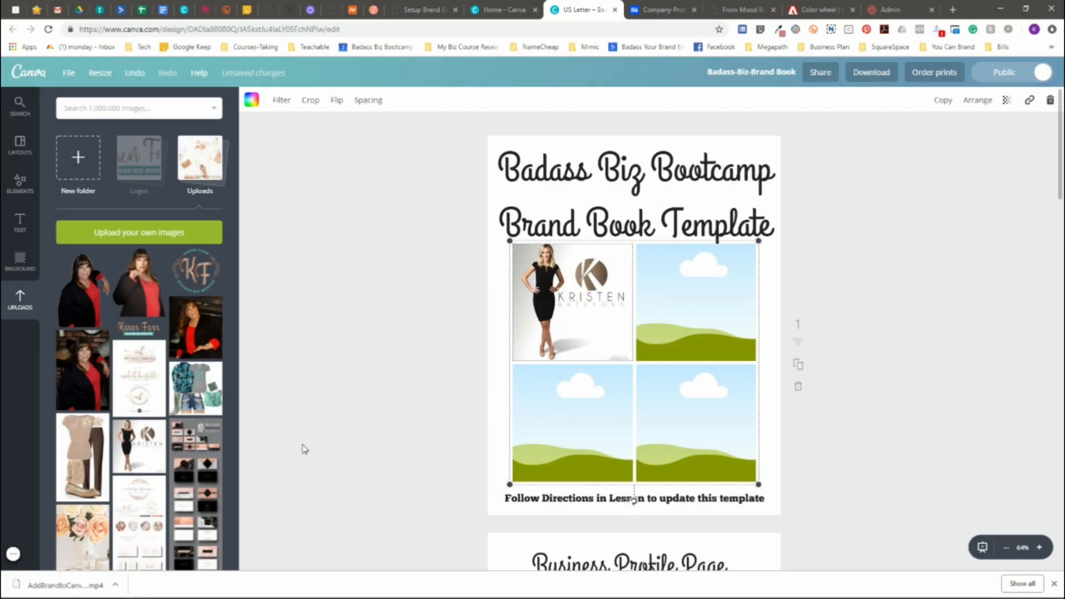
pyautogui.moveTo(185, 382); pyautogui.dragTo(650, 390)
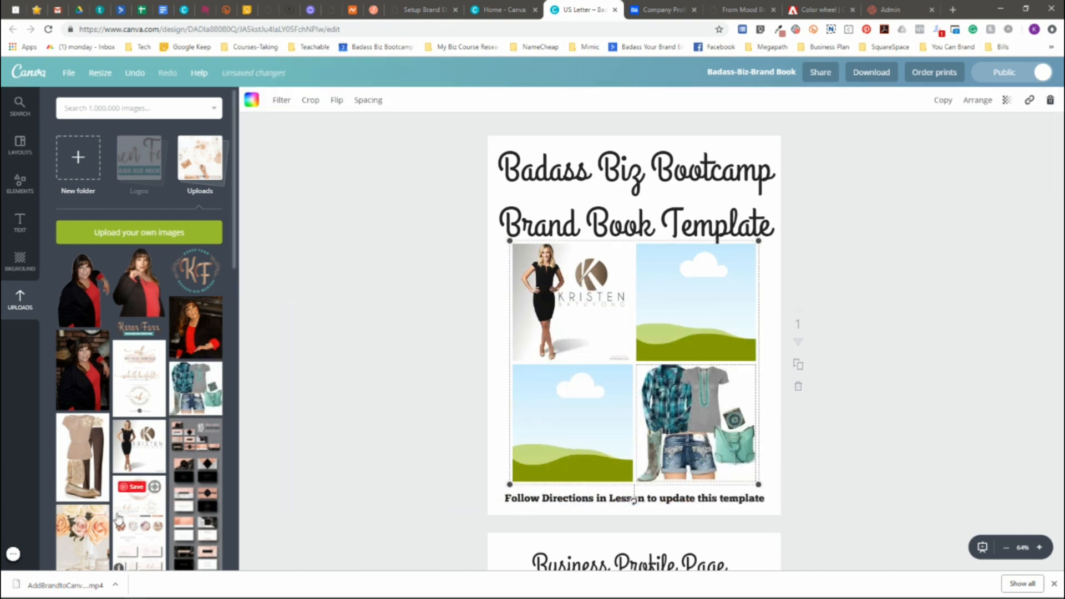
pyautogui.scroll(-3, 120, 519)
pyautogui.scroll(-6, 119, 519)
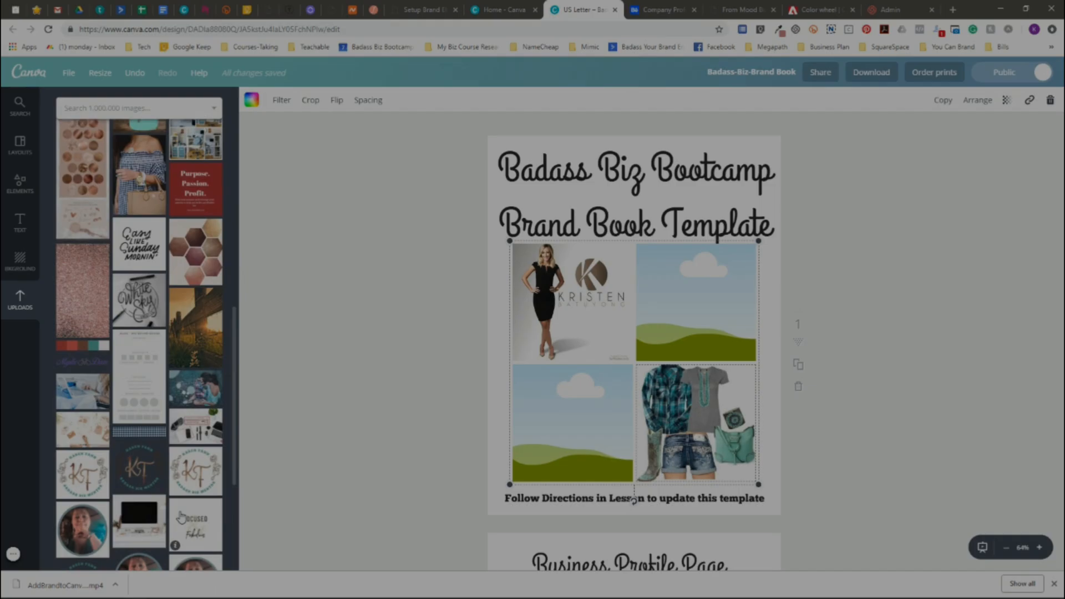
pyautogui.moveTo(82, 391); pyautogui.dragTo(572, 423)
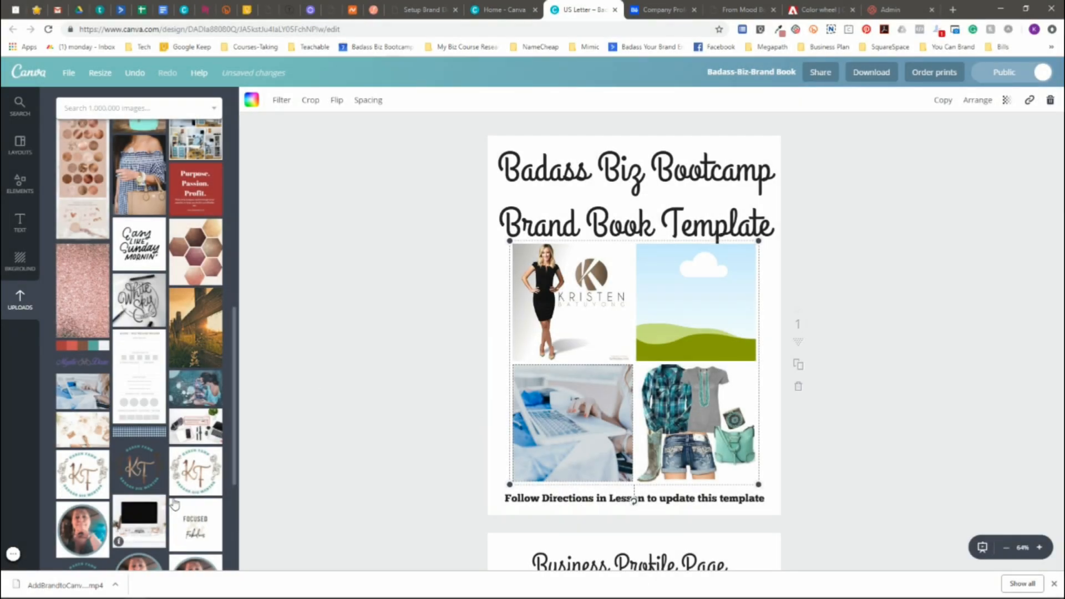
# Try to put a cut-out portrait of the woman in the red top into the cover grid's empty upper-right cell
pyautogui.scroll(-3, 176, 505)
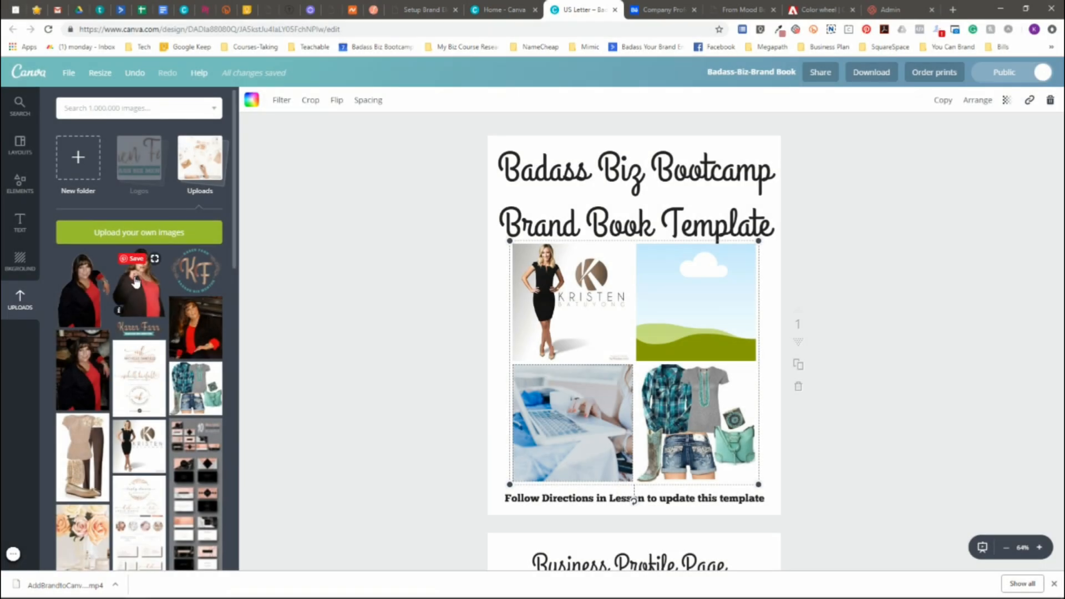
pyautogui.moveTo(136, 281); pyautogui.dragTo(138, 284)
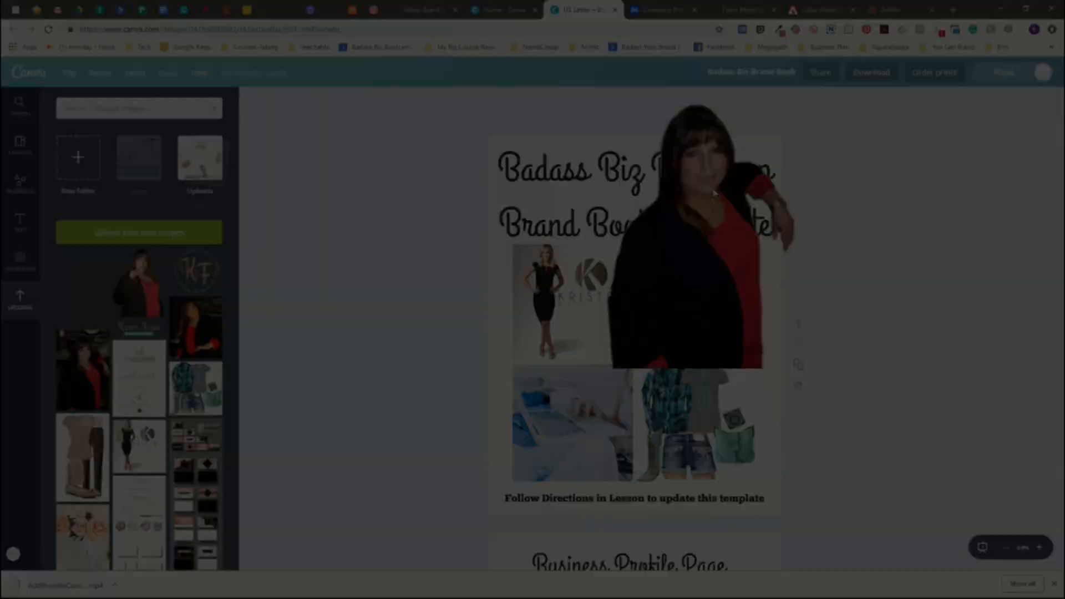
pyautogui.moveTo(704, 217); pyautogui.dragTo(721, 190)
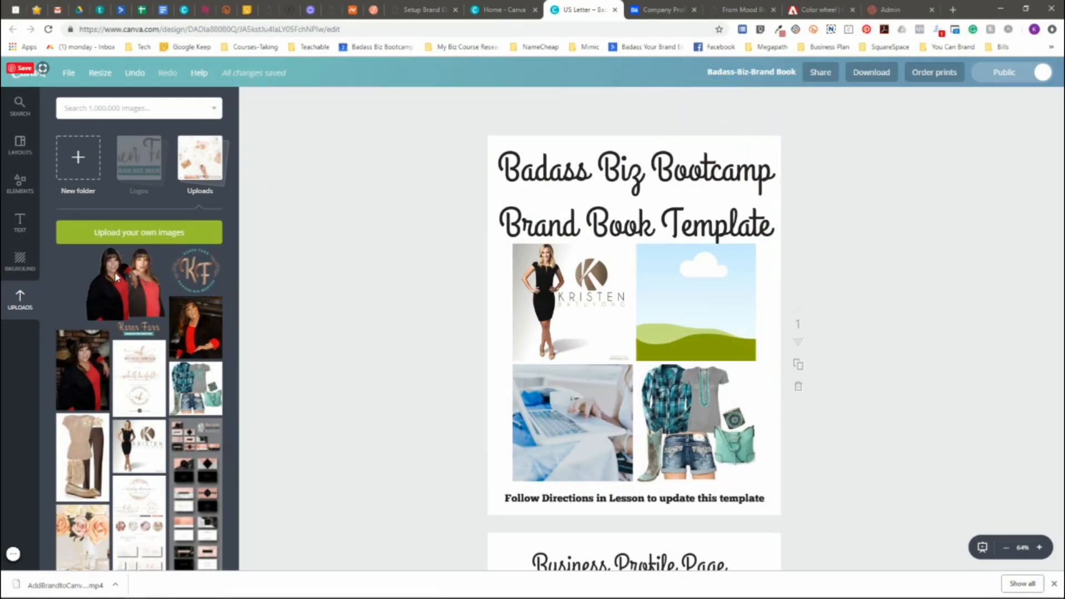
pyautogui.moveTo(84, 288); pyautogui.dragTo(671, 304)
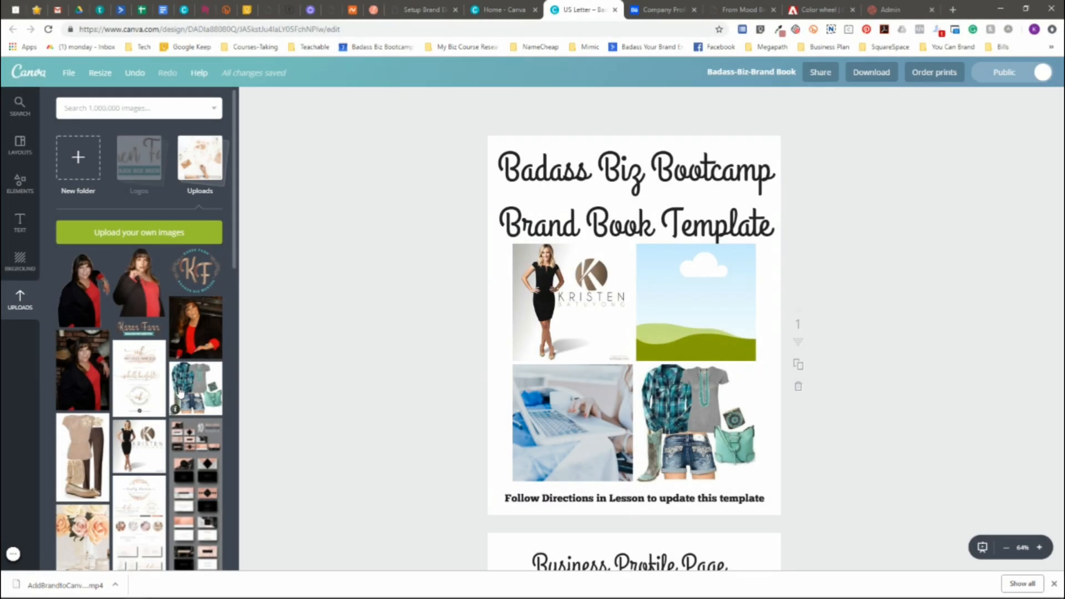
# Fill the cover grid's upper-right cell with the peach roses photo and select the cover title text
pyautogui.scroll(-3, 180, 388)
pyautogui.moveTo(82, 369); pyautogui.dragTo(696, 302)
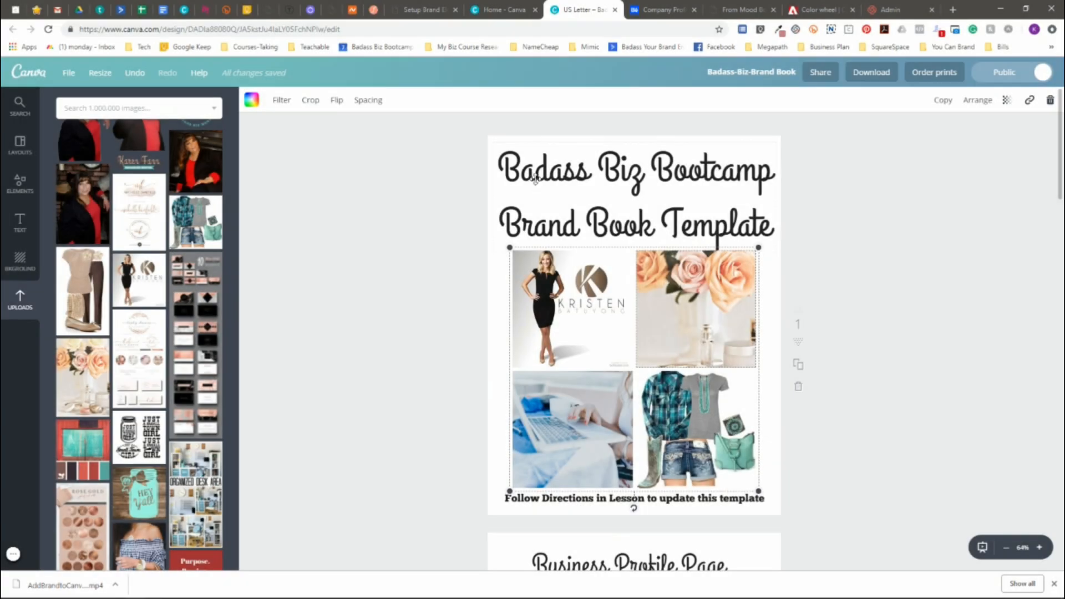
pyautogui.click(536, 178)
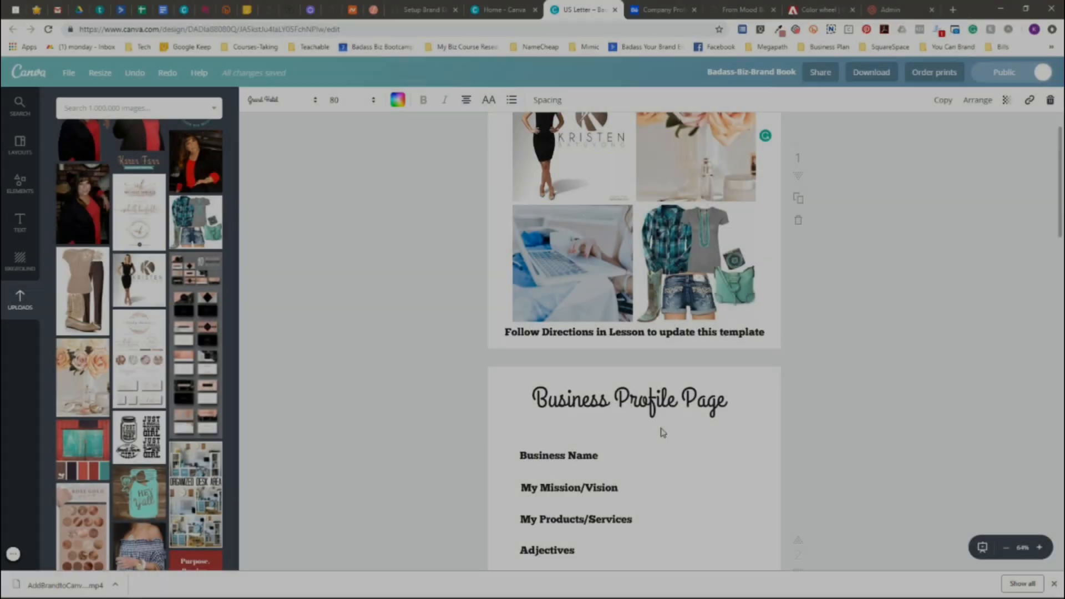
# Fill the image frame on the Business Profile Page with the rose-gold photography brand board image
pyautogui.scroll(-1, 661, 433)
pyautogui.scroll(4, 660, 426)
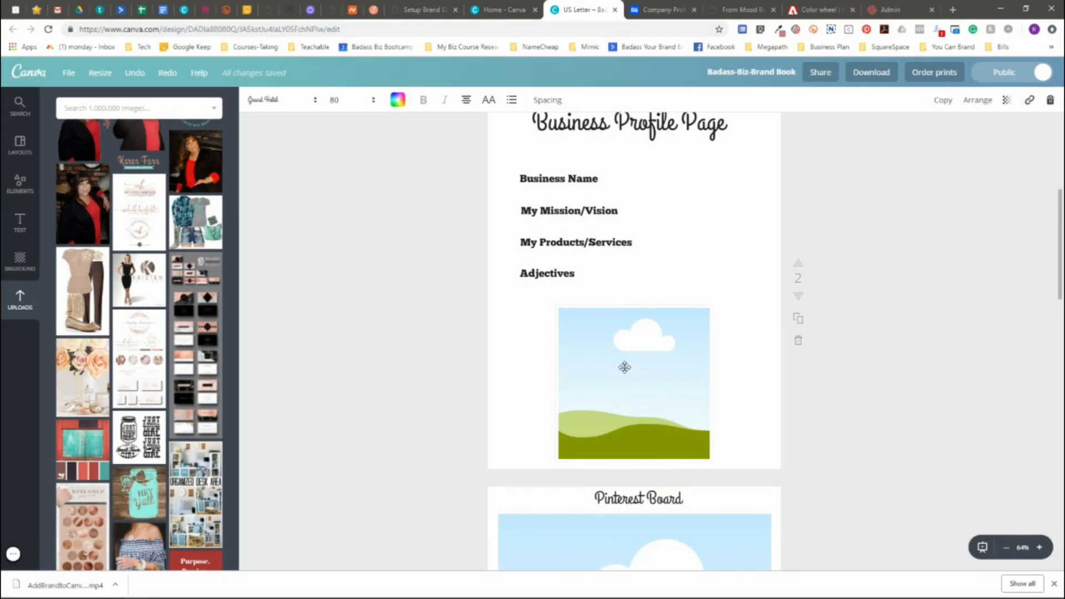
pyautogui.scroll(-2, 624, 368)
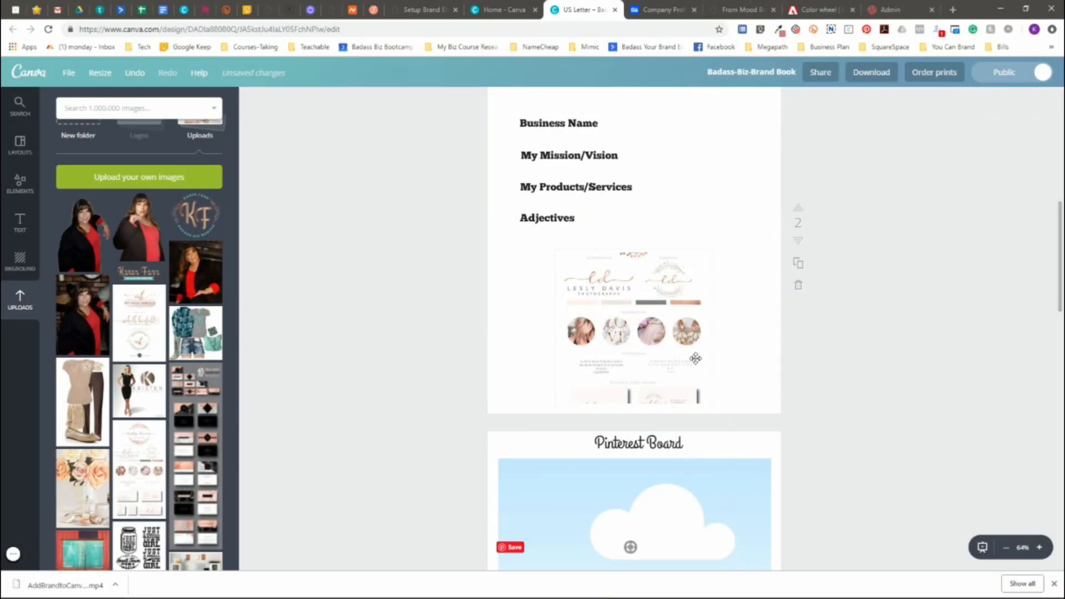
pyautogui.scroll(-6, 666, 444)
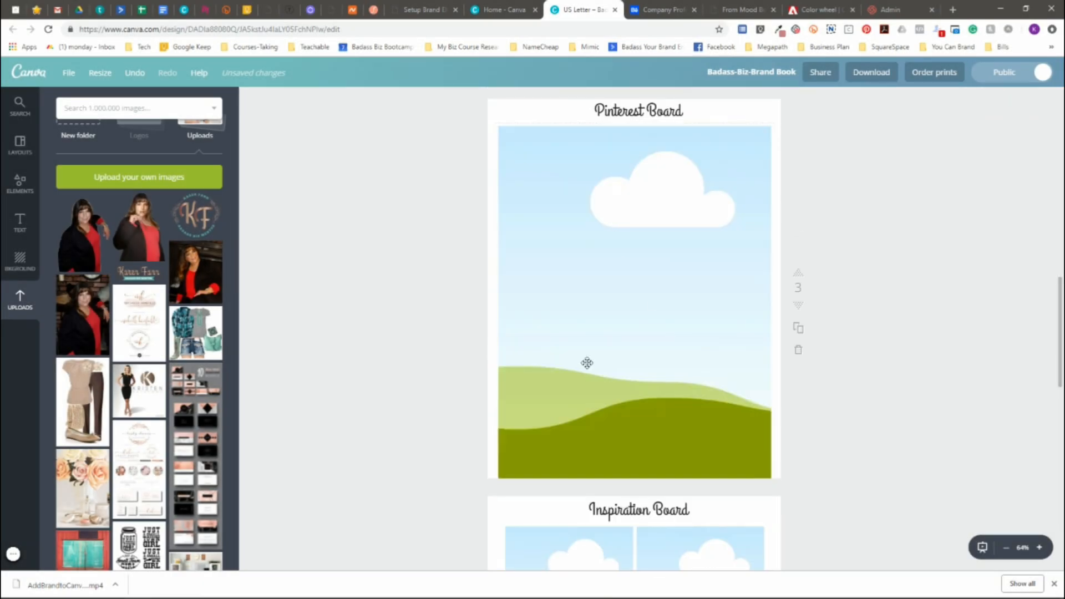
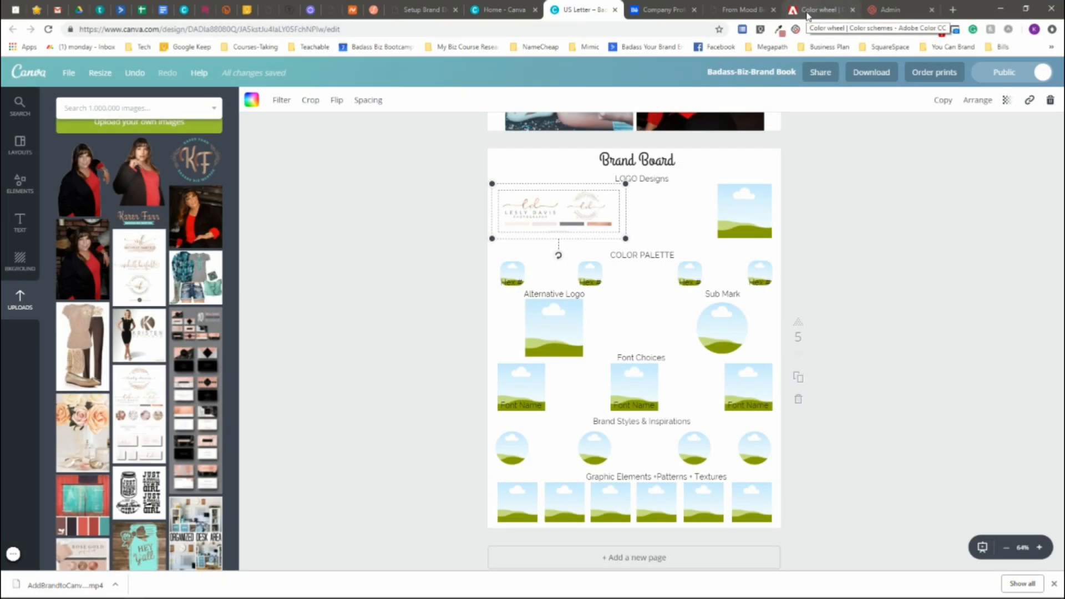
# Switch to Adobe Color and capture the lower part of the five-colour swatch strip as a selected area with Nimbus Capture
pyautogui.click(808, 11)
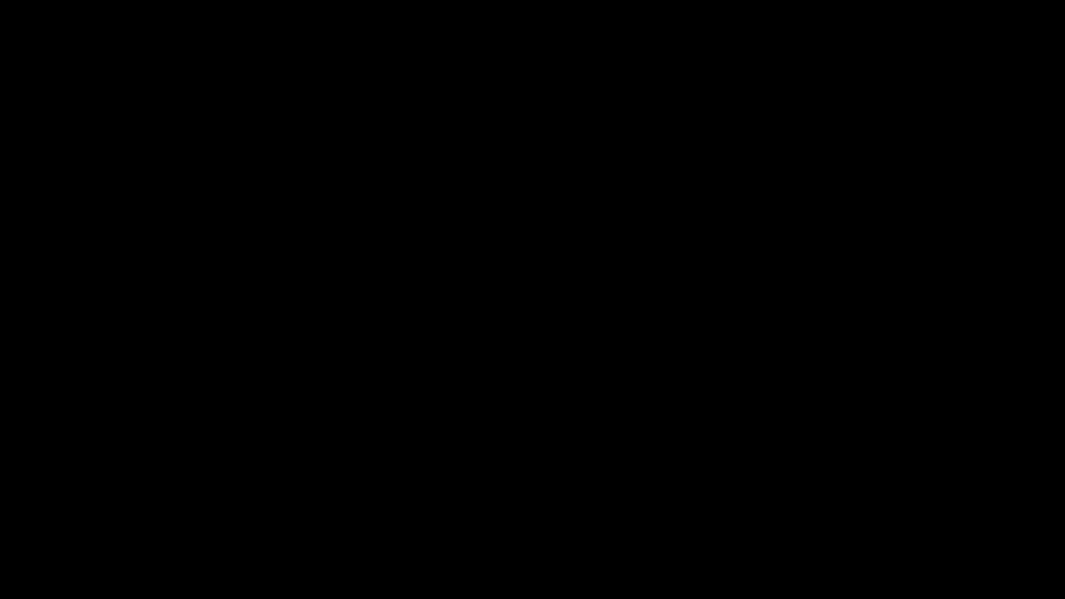
pyautogui.click(831, 29)
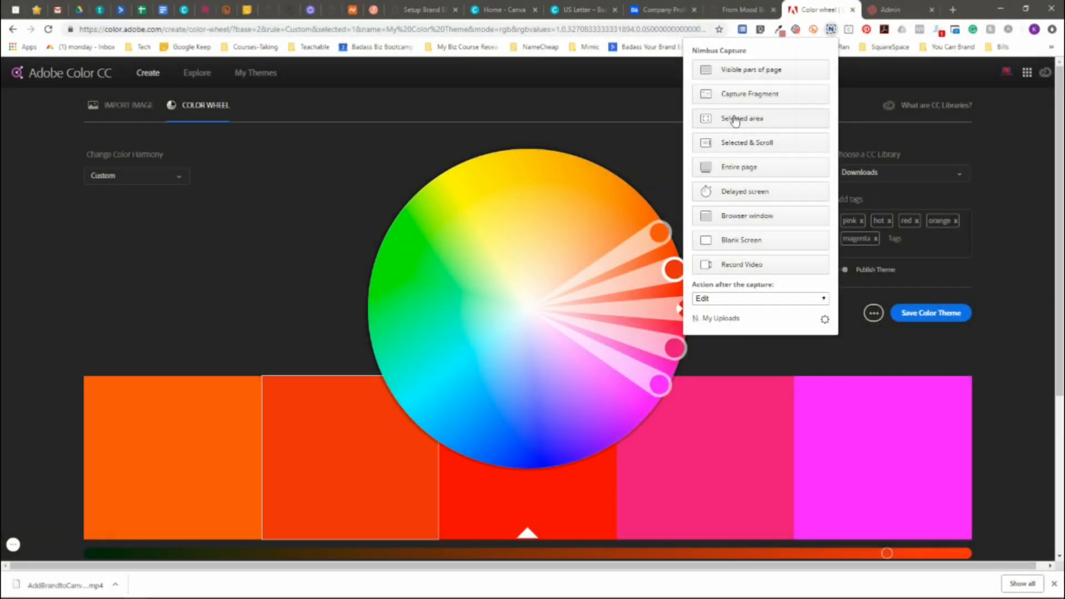
pyautogui.click(732, 67)
pyautogui.moveTo(87, 387); pyautogui.dragTo(431, 527)
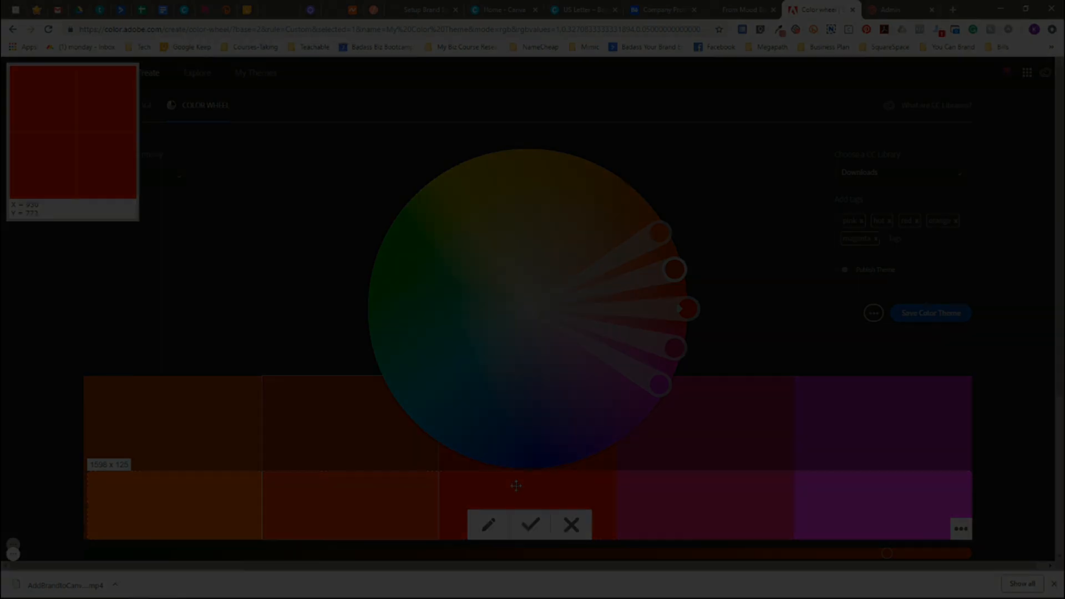
pyautogui.click(530, 524)
pyautogui.click(859, 518)
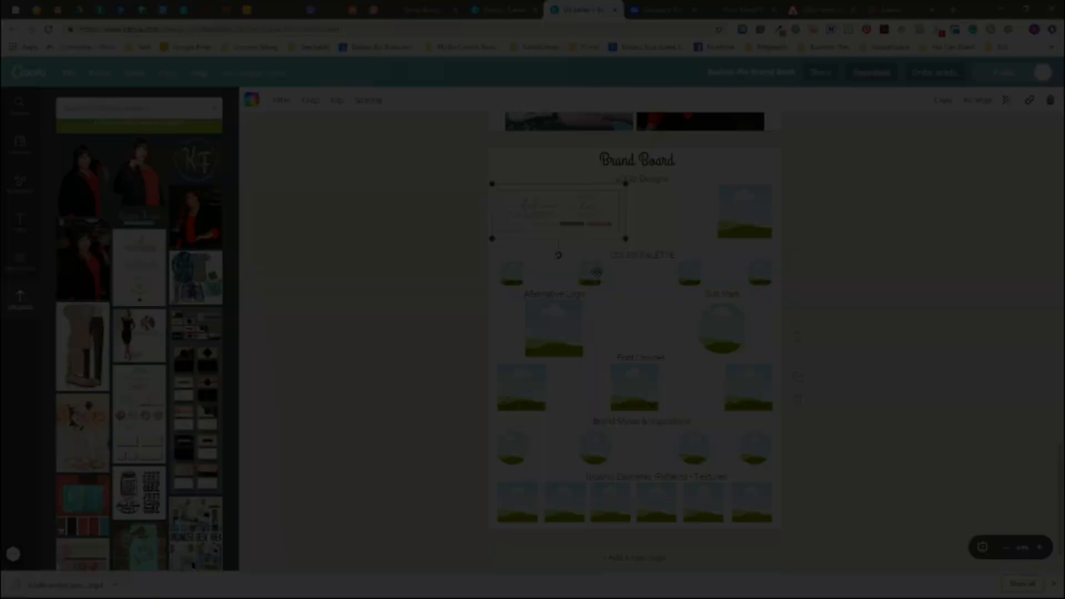
# Place the red, brown, teal and light-grey palette image over the Brand Board's COLOR PALETTE row and send it back behind the Hex labels
pyautogui.scroll(-15, 146, 456)
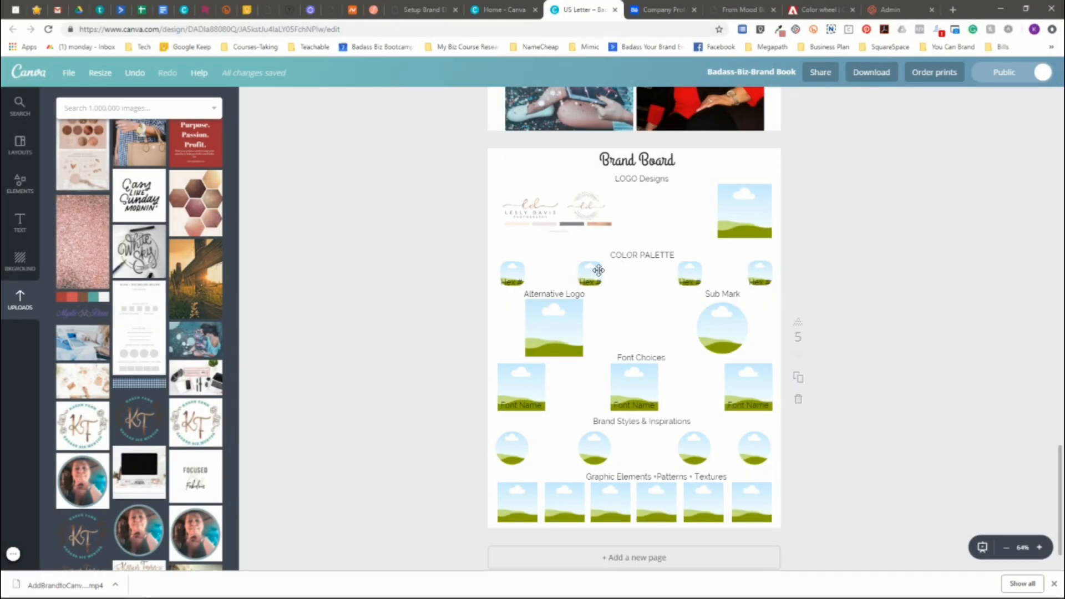
pyautogui.click(594, 269)
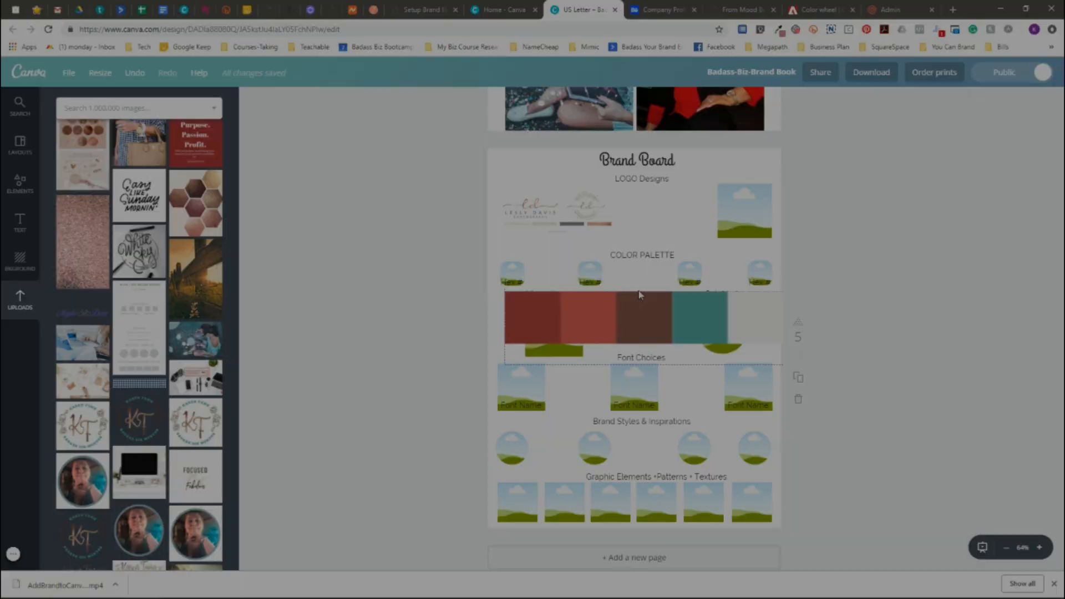
pyautogui.moveTo(644, 291); pyautogui.dragTo(638, 268)
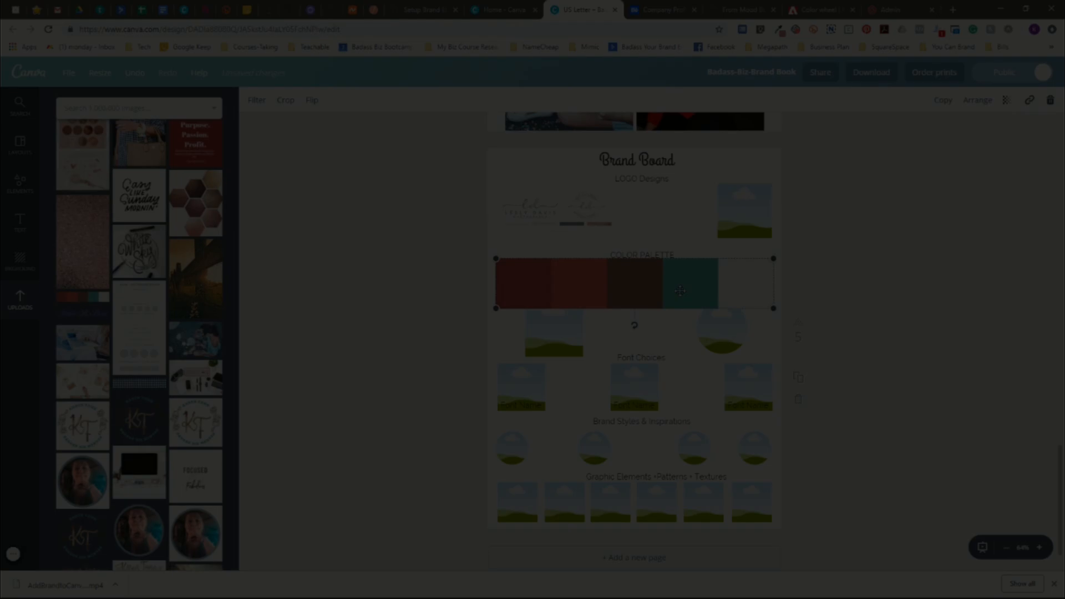
pyautogui.rightClick(743, 286)
pyautogui.press('Escape')
pyautogui.click(977, 100)
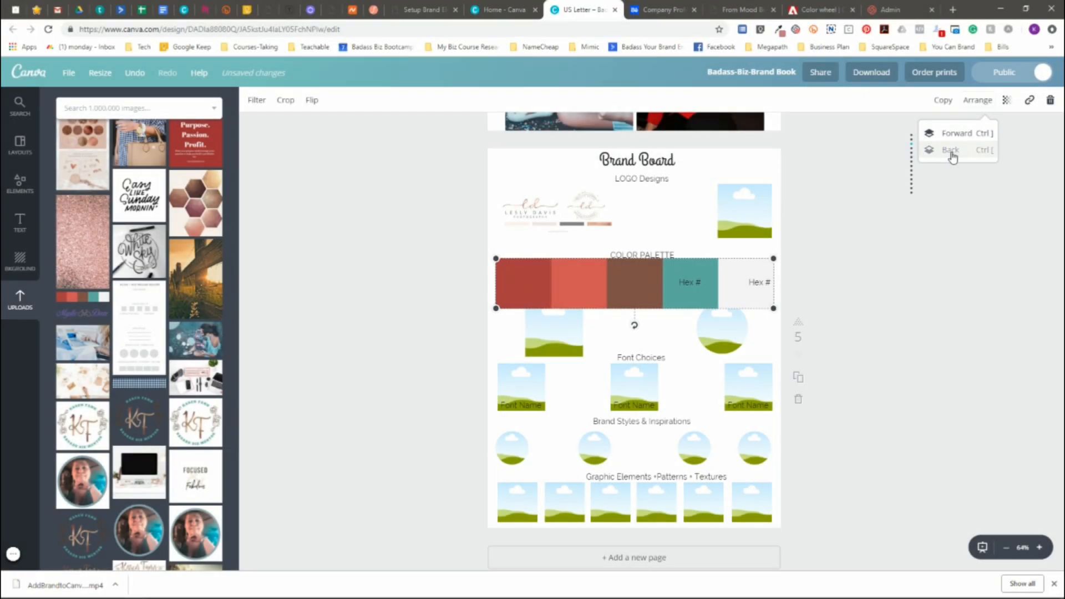
pyautogui.click(950, 154)
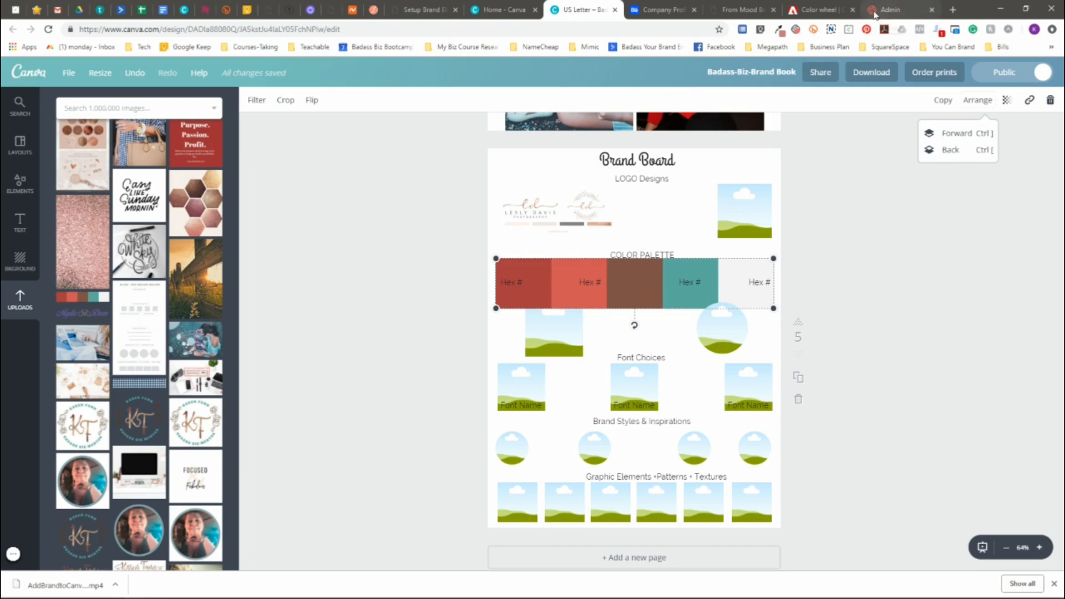
# Copy the orange swatch's HEX value from Adobe Color and replace the Brand Board's first Hex label in Canva with FF530D
pyautogui.click(818, 9)
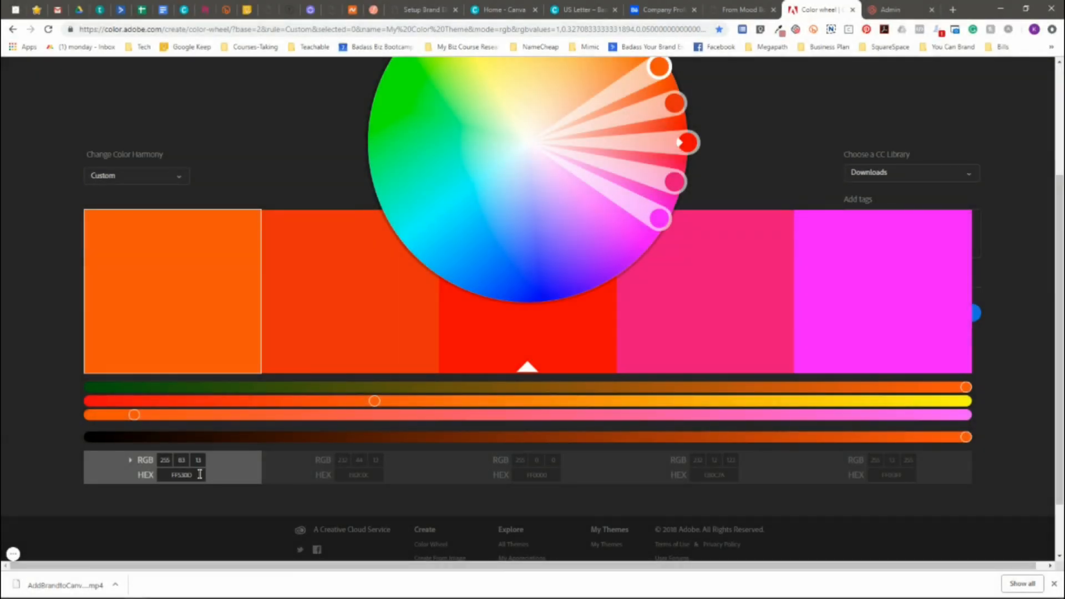
pyautogui.click(176, 475)
pyautogui.rightClick(170, 475)
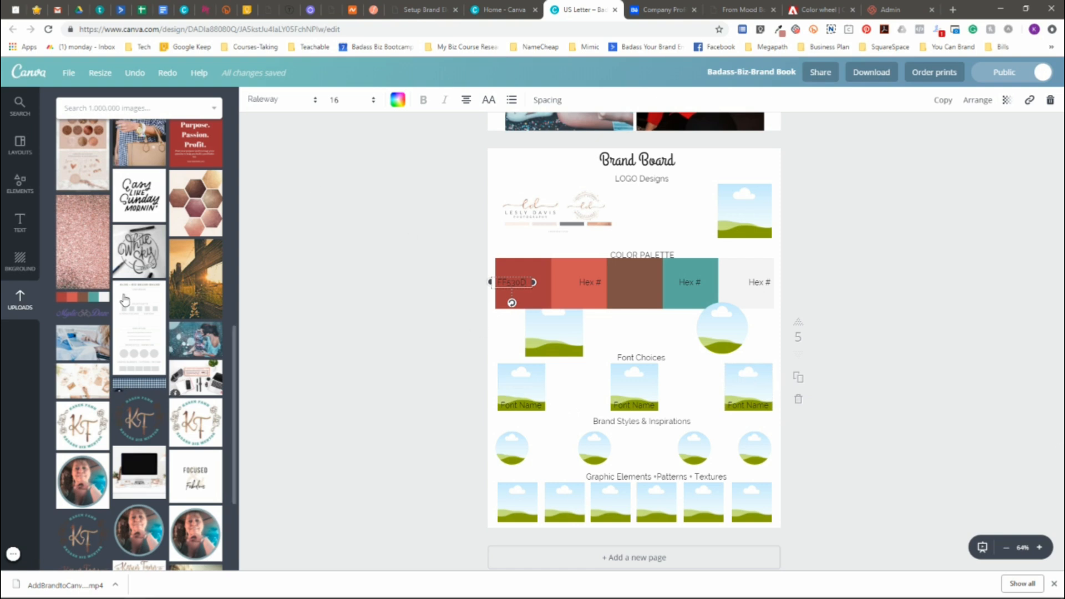
# Fill the first two Font Choices frames with the pen-and-lettering photo and the "Easy Like Sunday Mornin'" image
pyautogui.scroll(3, 160, 401)
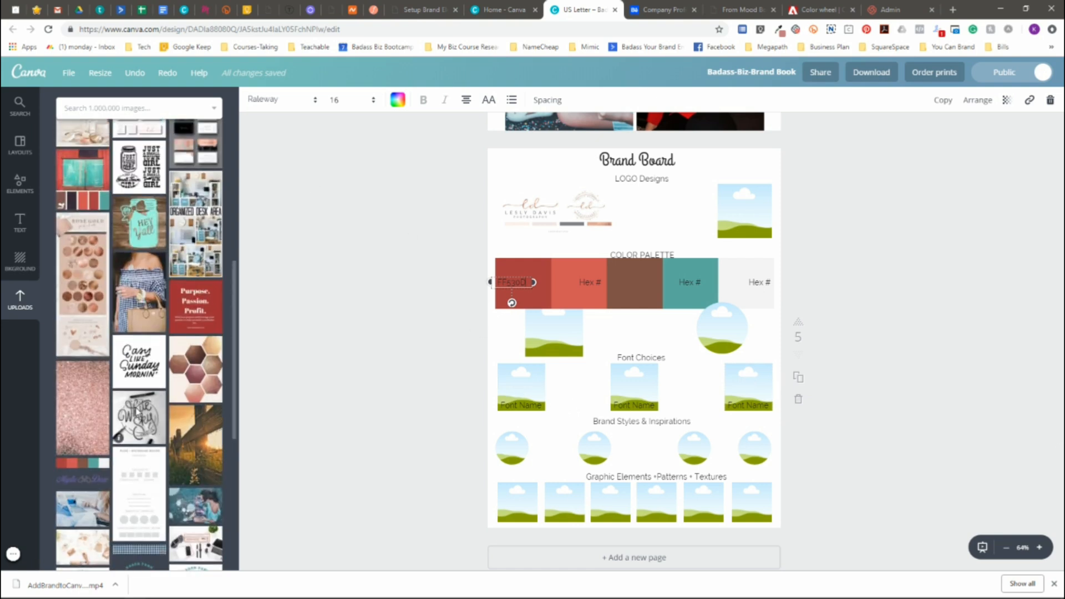
pyautogui.moveTo(160, 401); pyautogui.dragTo(521, 388)
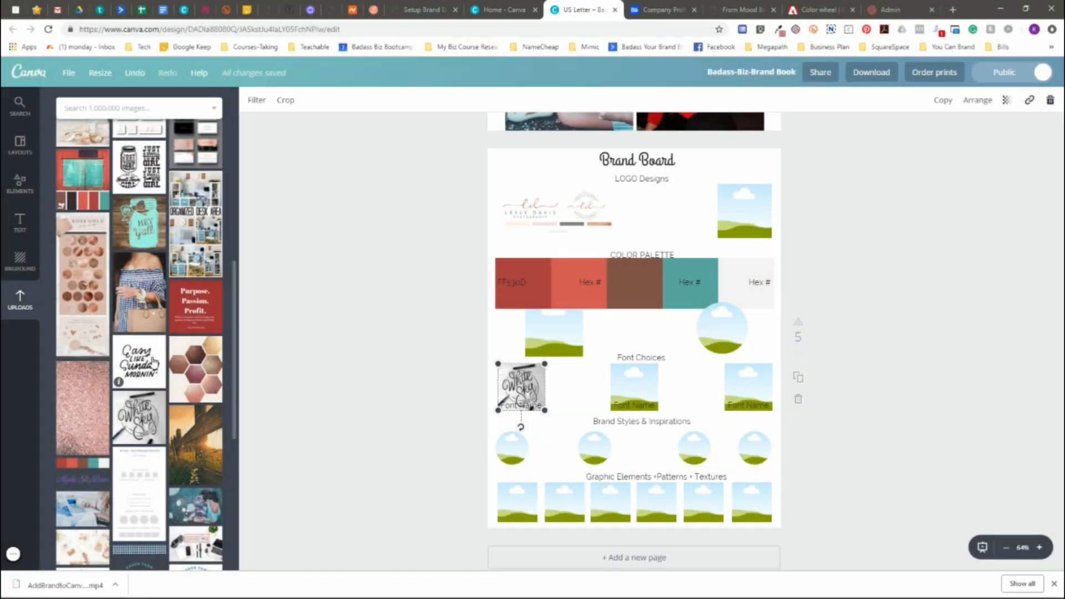
pyautogui.moveTo(139, 362); pyautogui.dragTo(669, 391)
pyautogui.moveTo(669, 391); pyautogui.dragTo(637, 388)
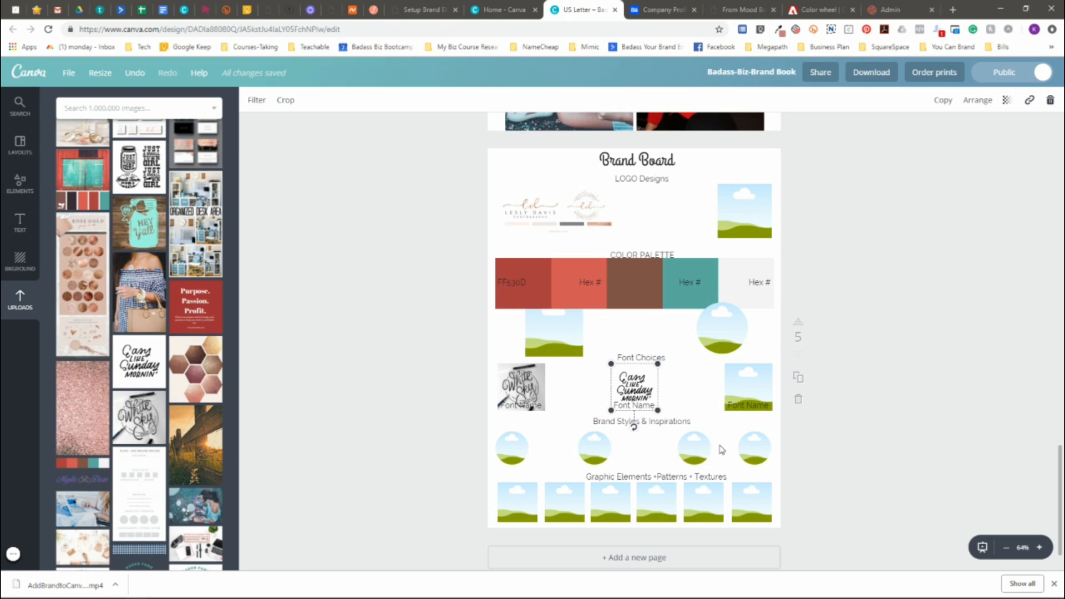
# Fill the first three Brand Styles & Inspirations circles with the off-shoulder dress photo, the "Hey Y'all" jar image and the hexagon swatch image
pyautogui.moveTo(138, 291); pyautogui.dragTo(511, 447)
pyautogui.moveTo(142, 221); pyautogui.dragTo(593, 447)
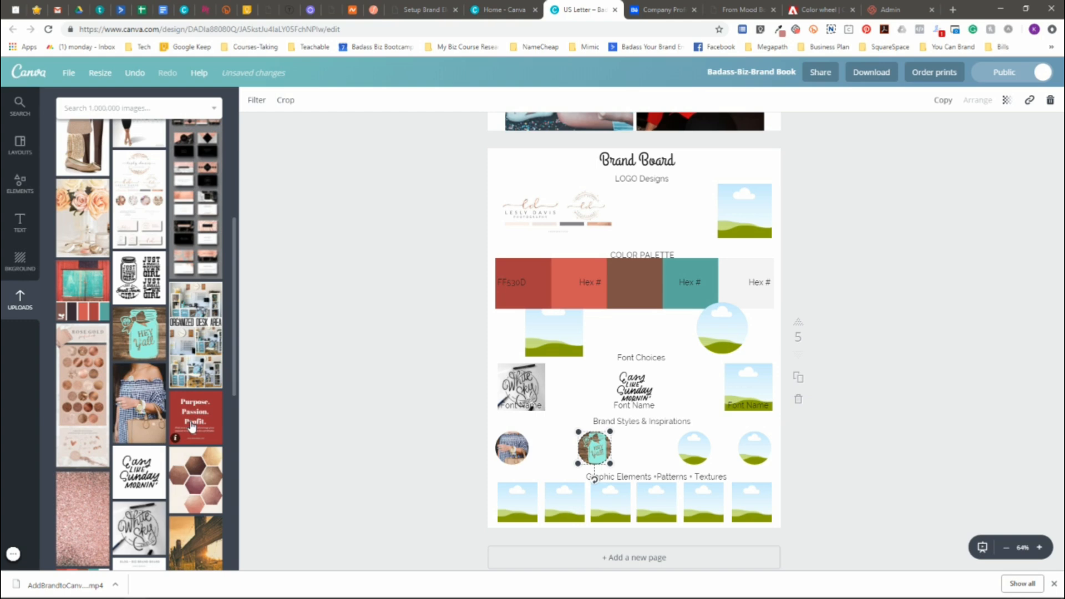
pyautogui.scroll(-4, 189, 361)
pyautogui.moveTo(190, 277); pyautogui.dragTo(754, 497)
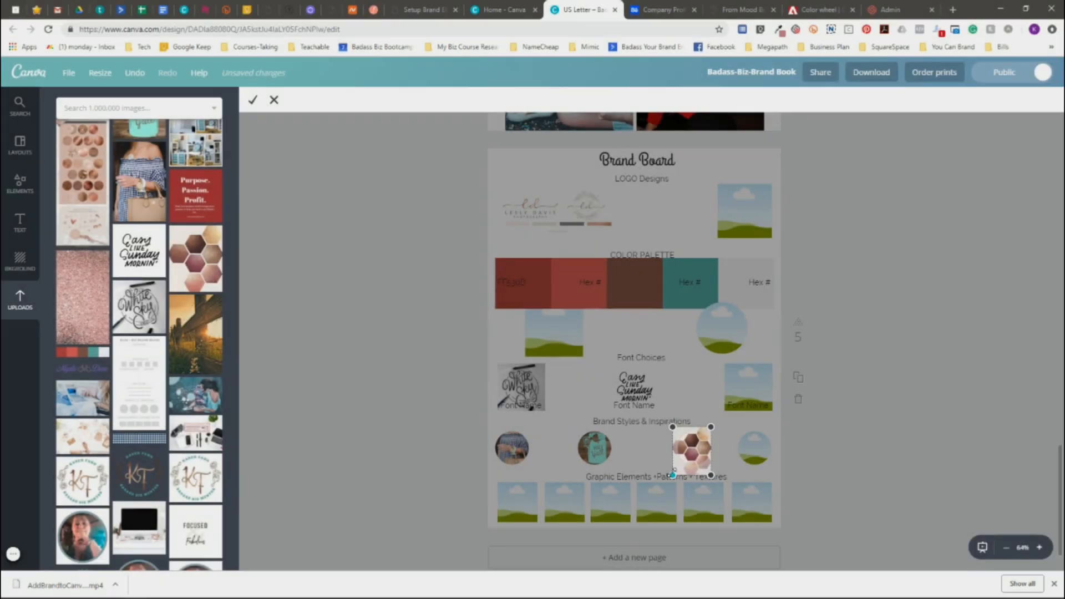
# Enlarge and reposition the hexagon swatch image within the third circle so the dark central hexagon fills it, and apply the crop
pyautogui.moveTo(673, 474); pyautogui.dragTo(650, 503)
pyautogui.moveTo(696, 454); pyautogui.dragTo(701, 443)
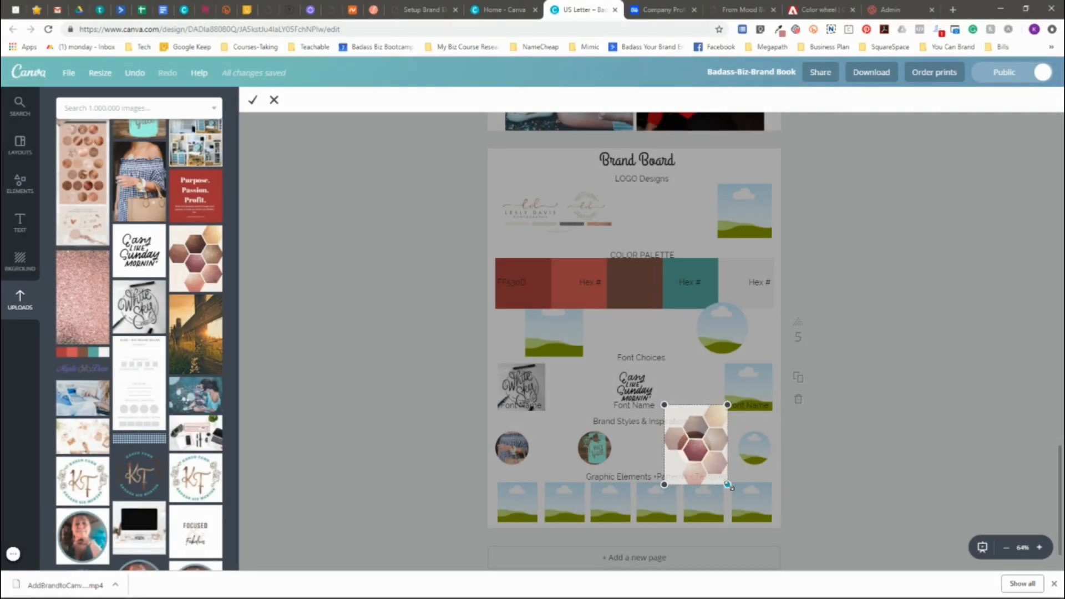
pyautogui.moveTo(700, 443); pyautogui.dragTo(697, 447)
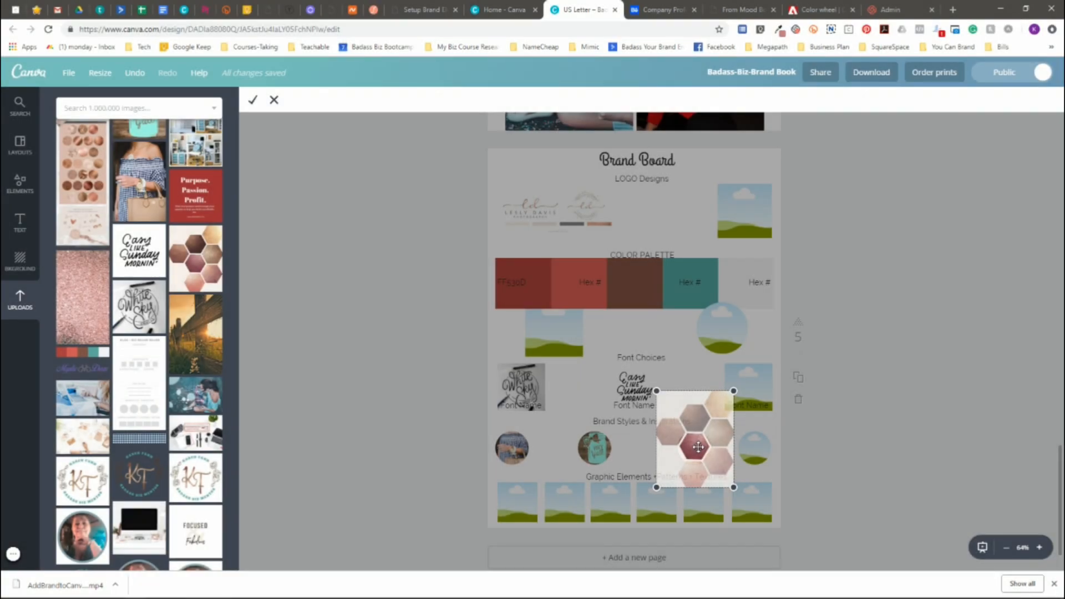
pyautogui.moveTo(696, 446); pyautogui.dragTo(694, 449)
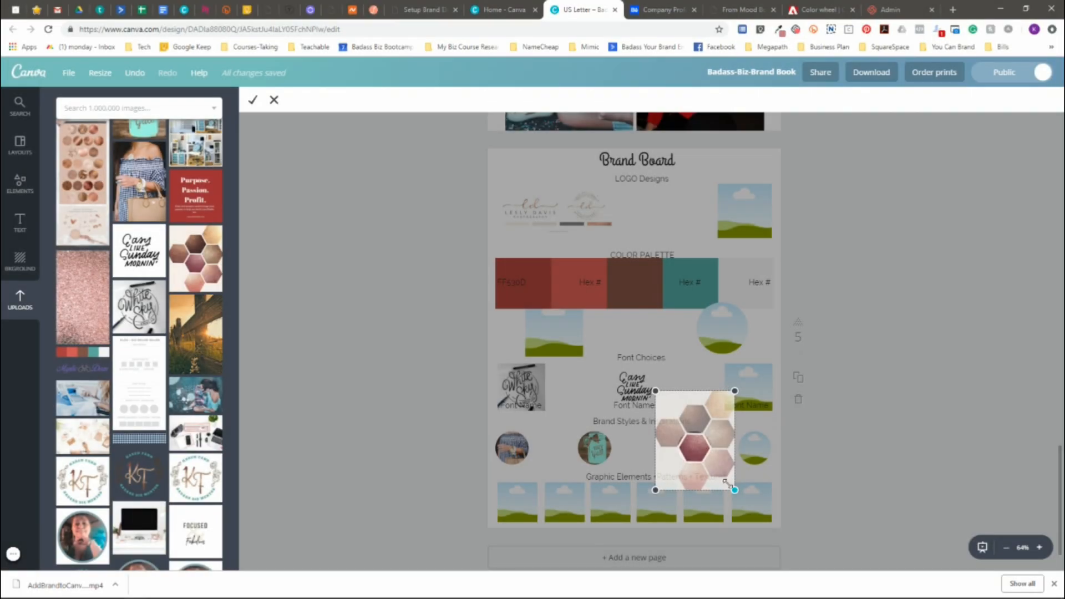
pyautogui.click(253, 102)
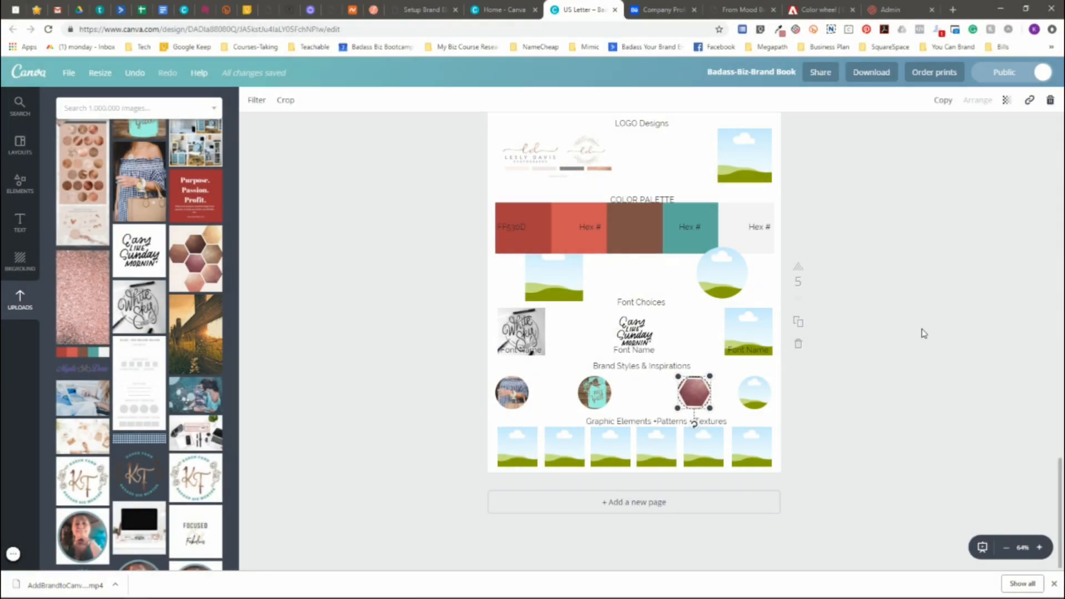
# Review the brand book's pages from the cover through the Business Profile, Pinterest Board and Inspiration Board to the Brand Board
pyautogui.scroll(1, 680, 368)
pyautogui.scroll(15, 680, 368)
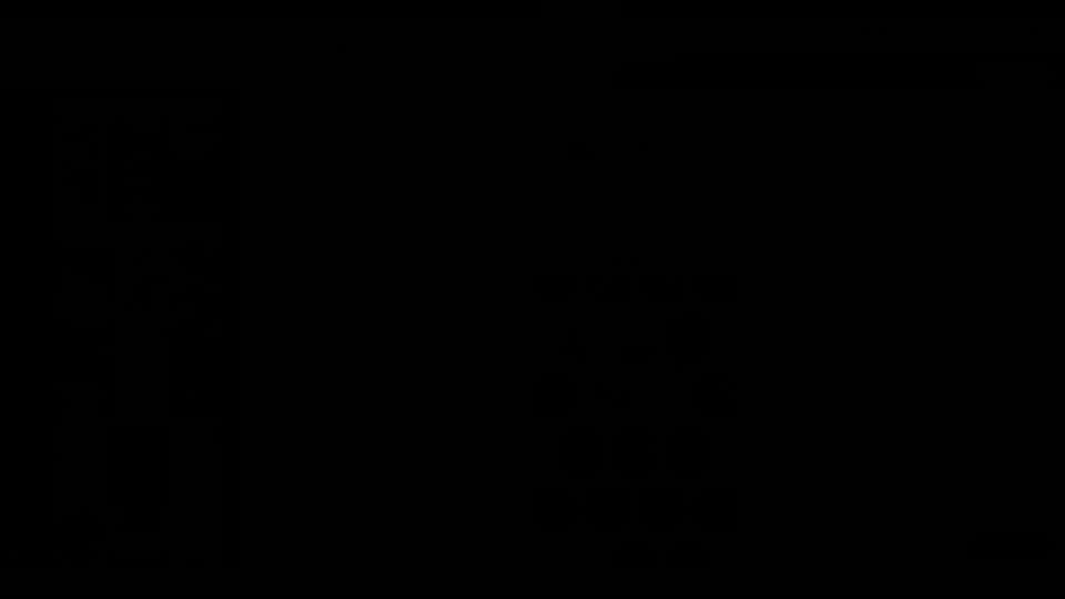
pyautogui.scroll(-3, 680, 368)
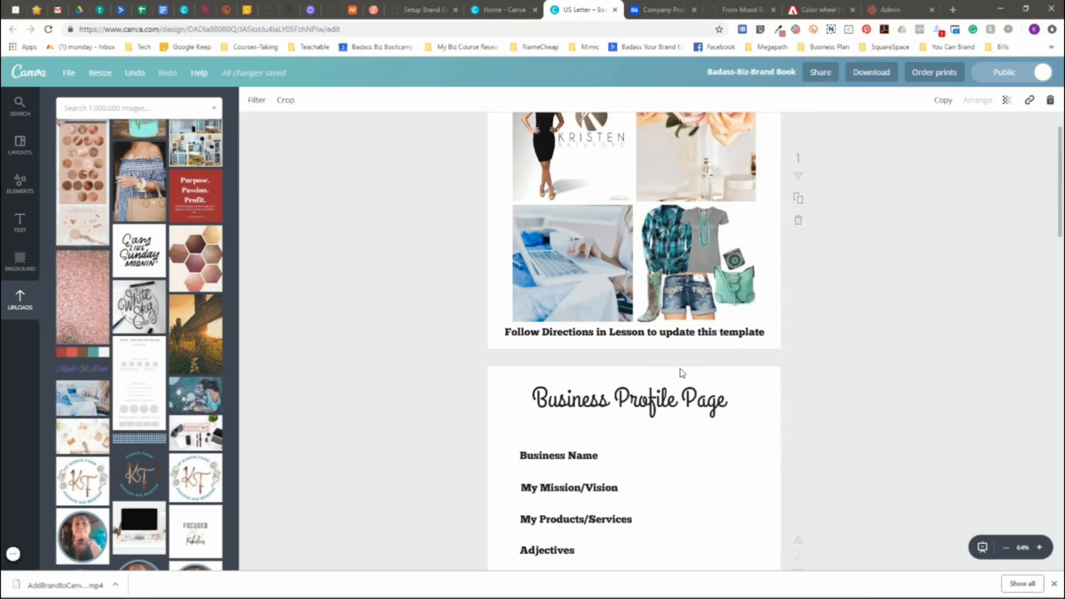
pyautogui.scroll(-7, 682, 372)
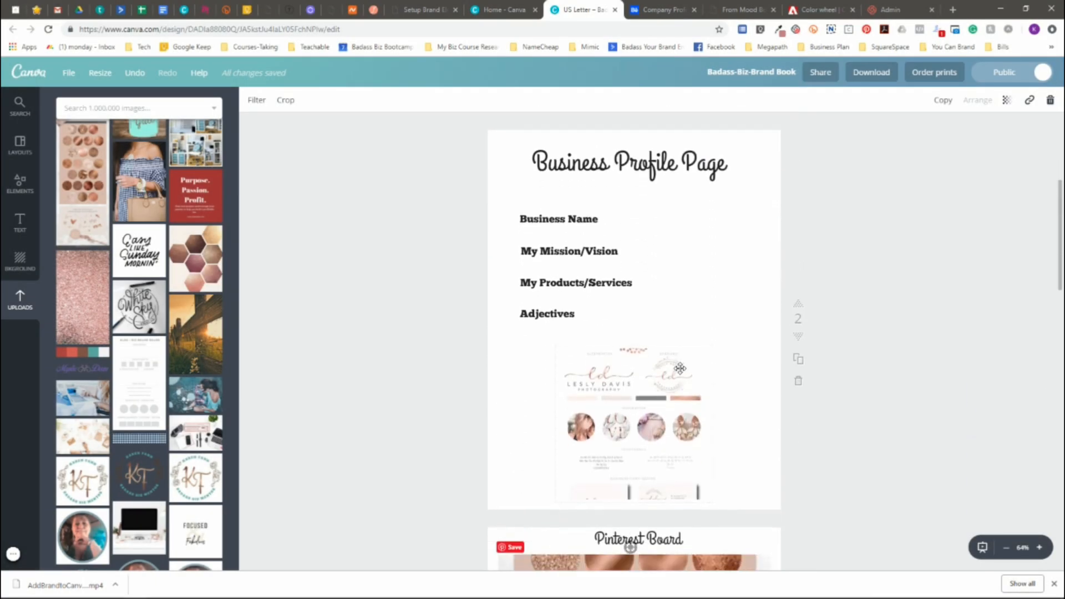
pyautogui.scroll(-7, 682, 373)
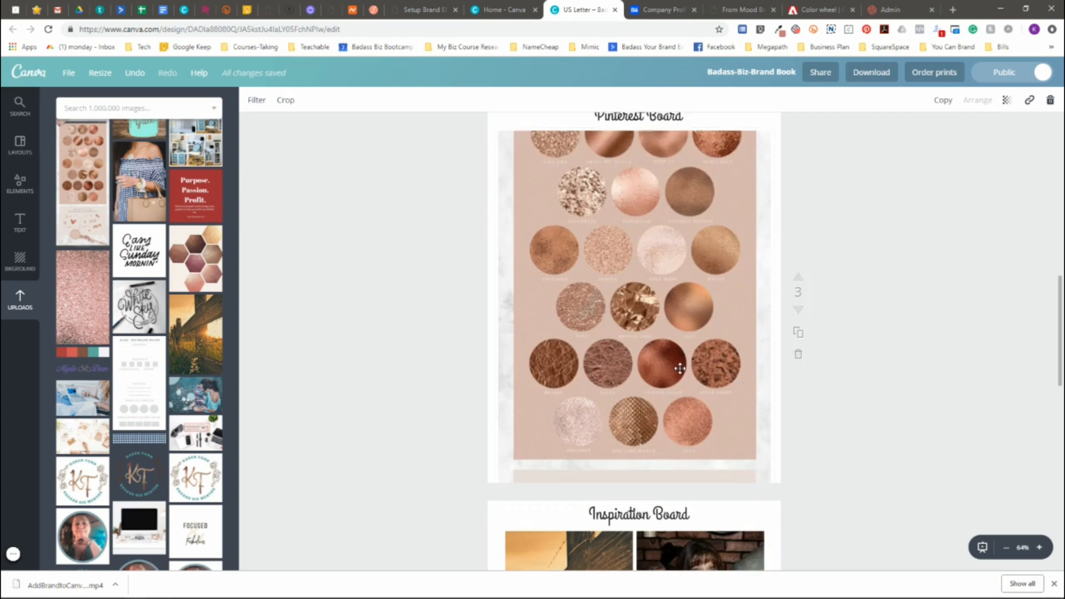
pyautogui.scroll(-12, 682, 373)
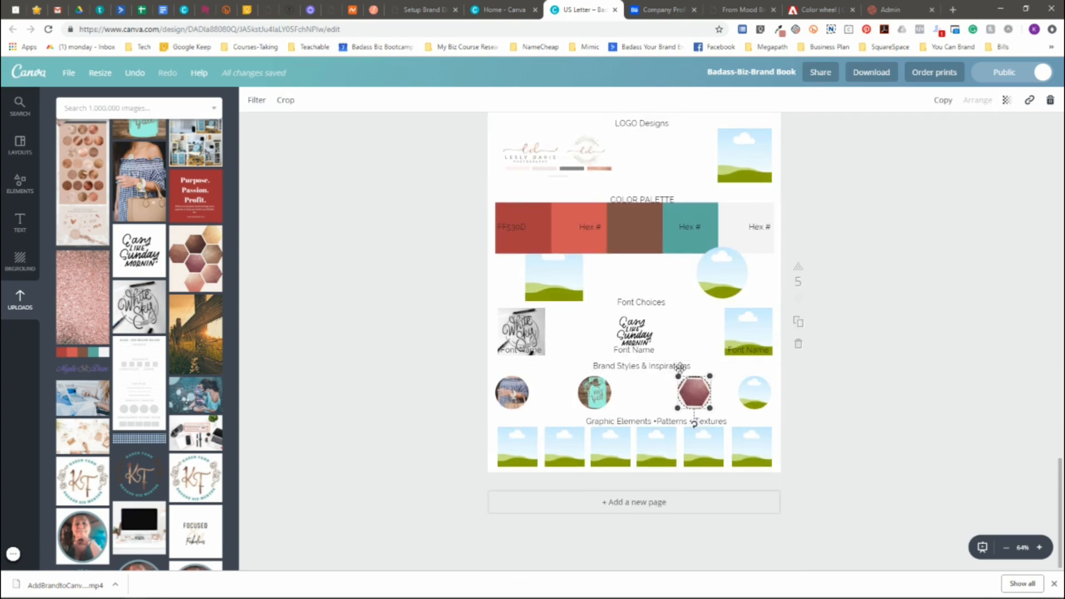
pyautogui.scroll(3, 680, 367)
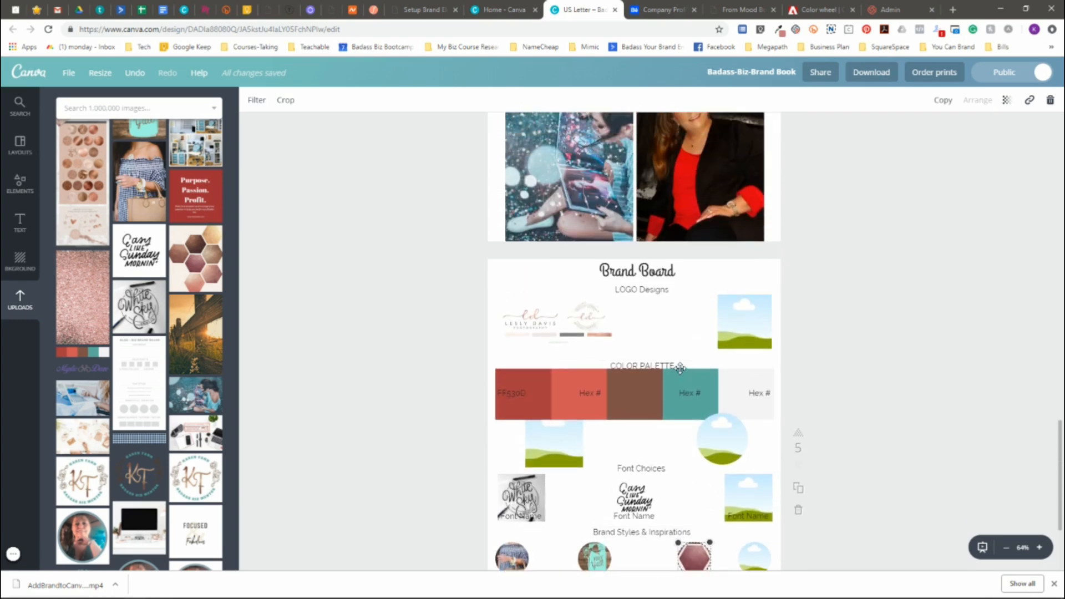
pyautogui.scroll(6, 680, 367)
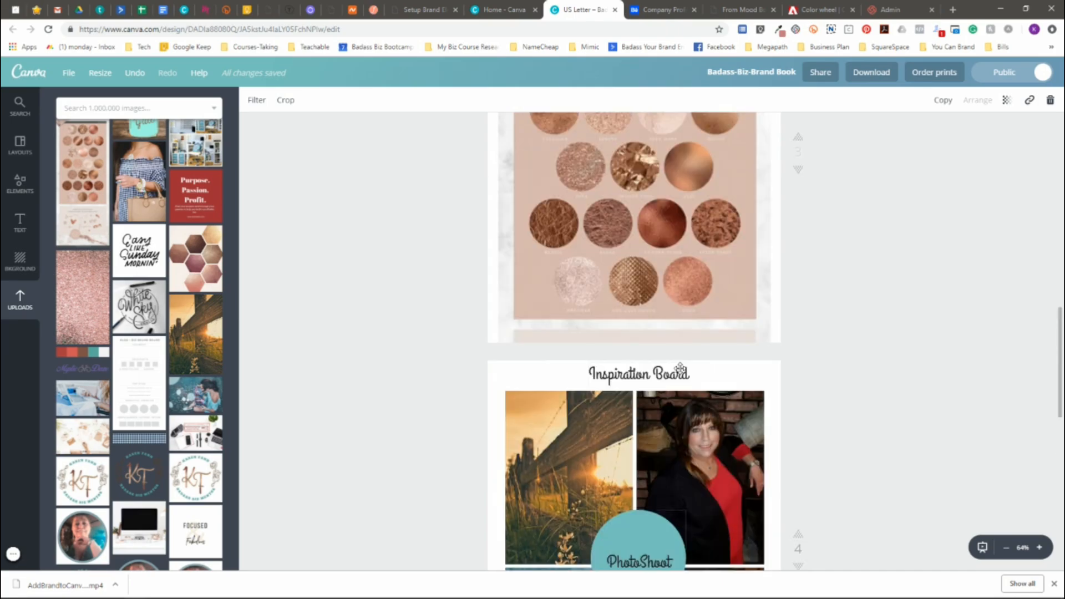
pyautogui.scroll(3, 680, 369)
pyautogui.scroll(-3, 680, 369)
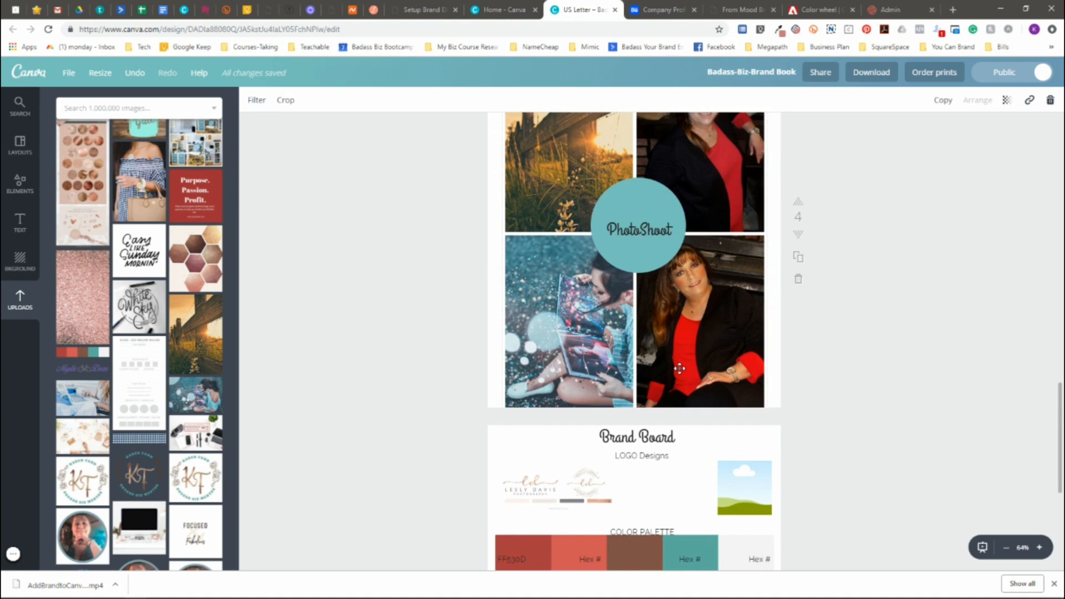
pyautogui.scroll(-6, 680, 368)
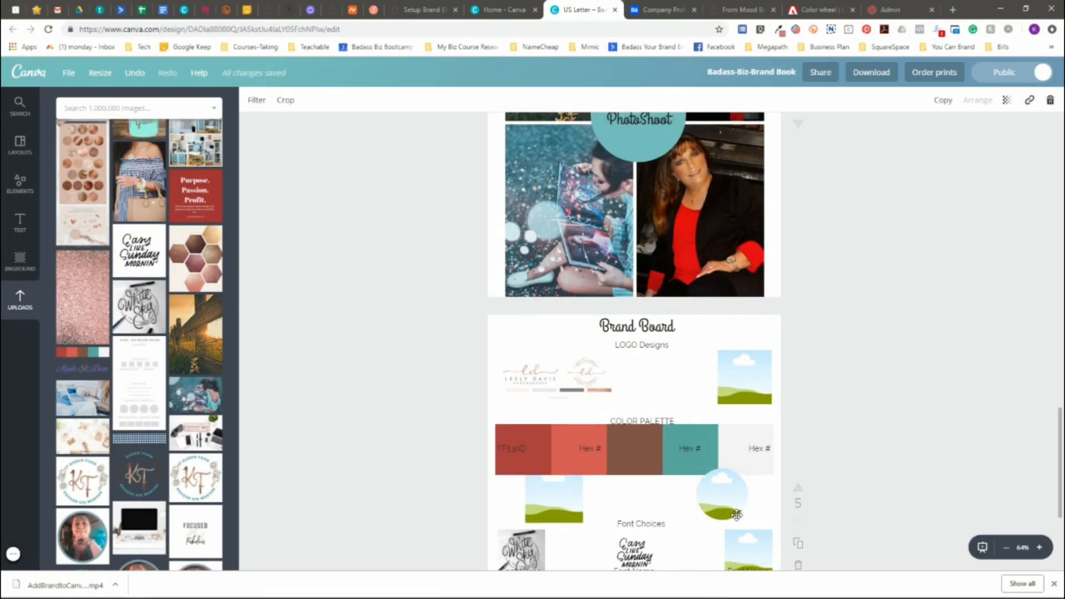
# Select the rose-gold texture image on the Pinterest Board page and open its link entry field
pyautogui.scroll(15, 737, 515)
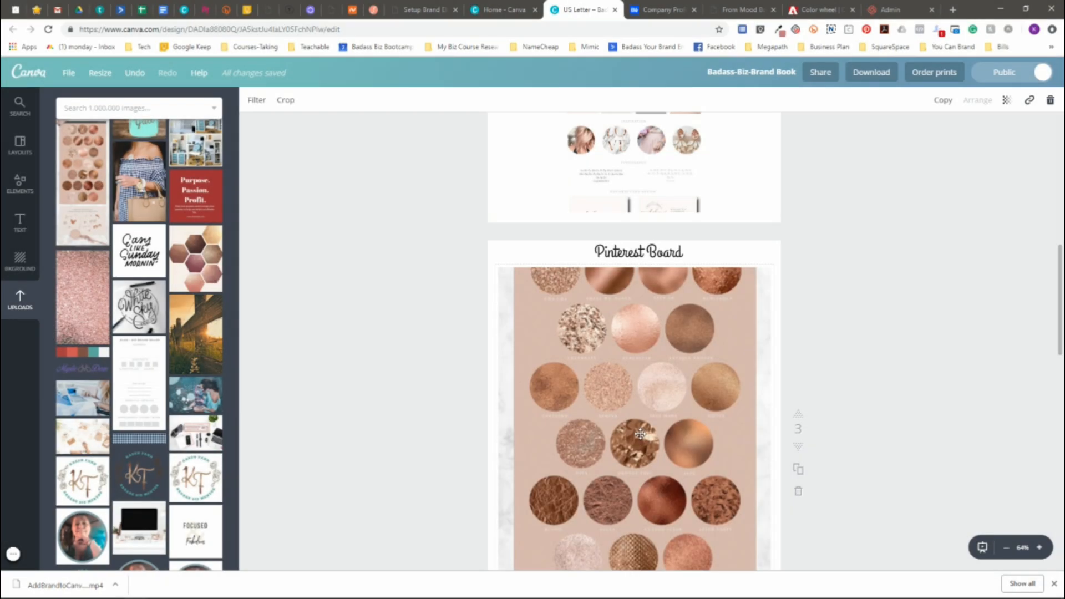
pyautogui.click(723, 377)
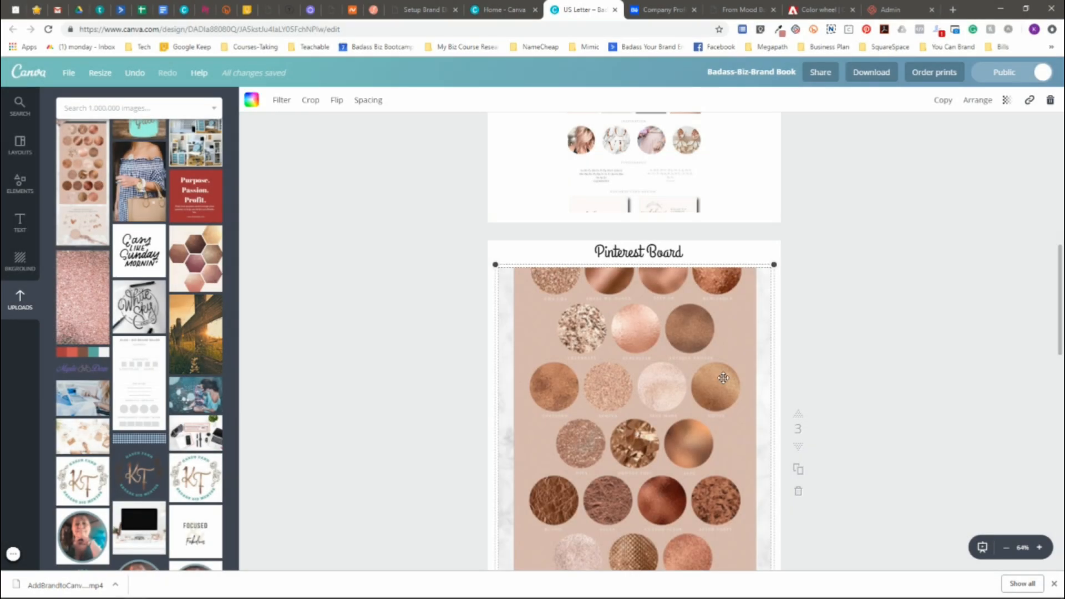
pyautogui.click(1029, 100)
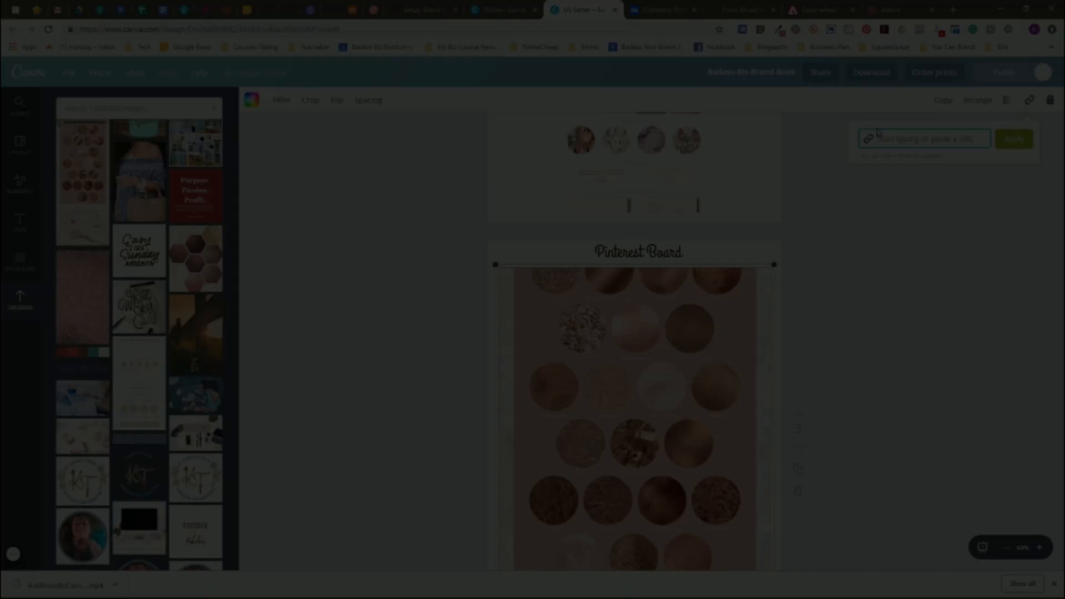